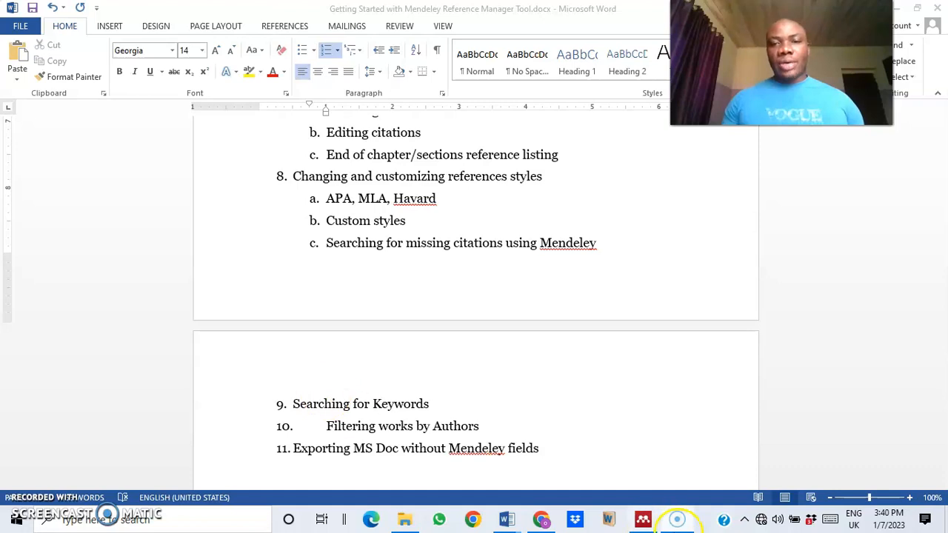
Switch to Mendeley Desktop and show the documents in the "Entrepreneurial finacing#" folder
{"action": "mouse_move", "coordinate": [641, 521]}
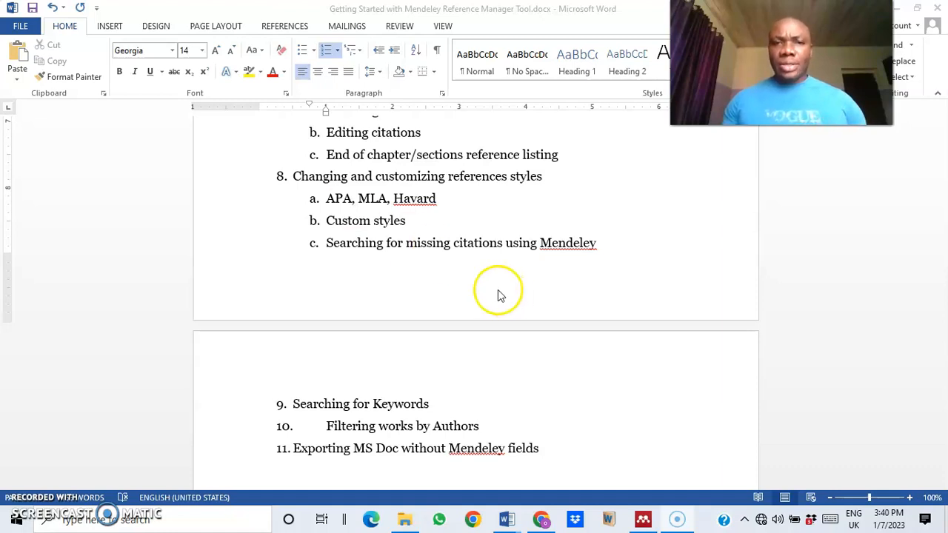
{"action": "left_click", "coordinate": [646, 522]}
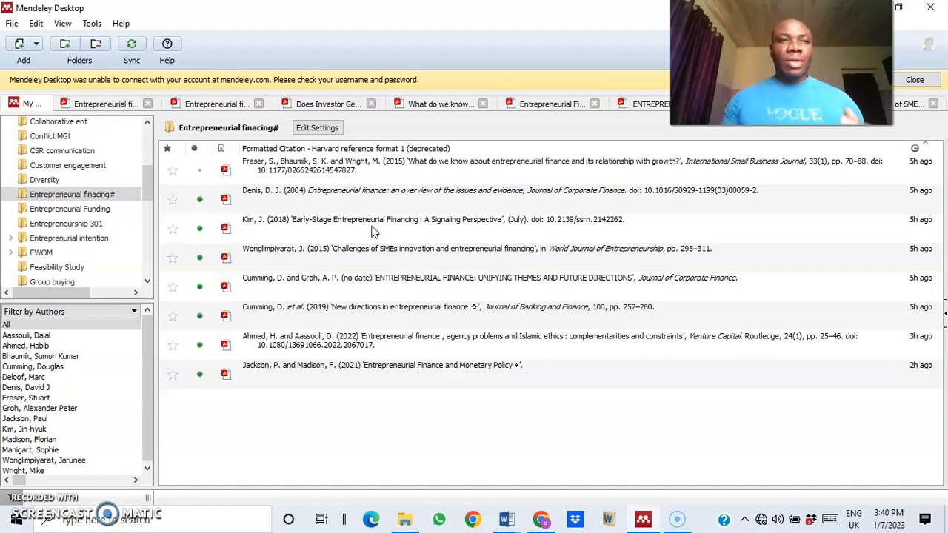
{"action": "scroll", "coordinate": [59, 151], "scroll_direction": "up", "scroll_amount": 5}
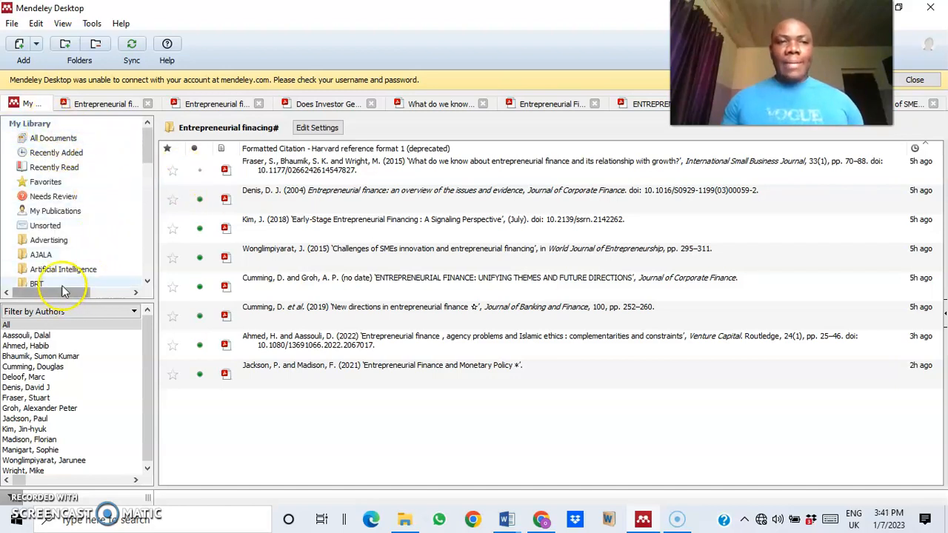
{"action": "scroll", "coordinate": [72, 278], "scroll_direction": "down", "scroll_amount": 3}
{"action": "left_click", "coordinate": [74, 229]}
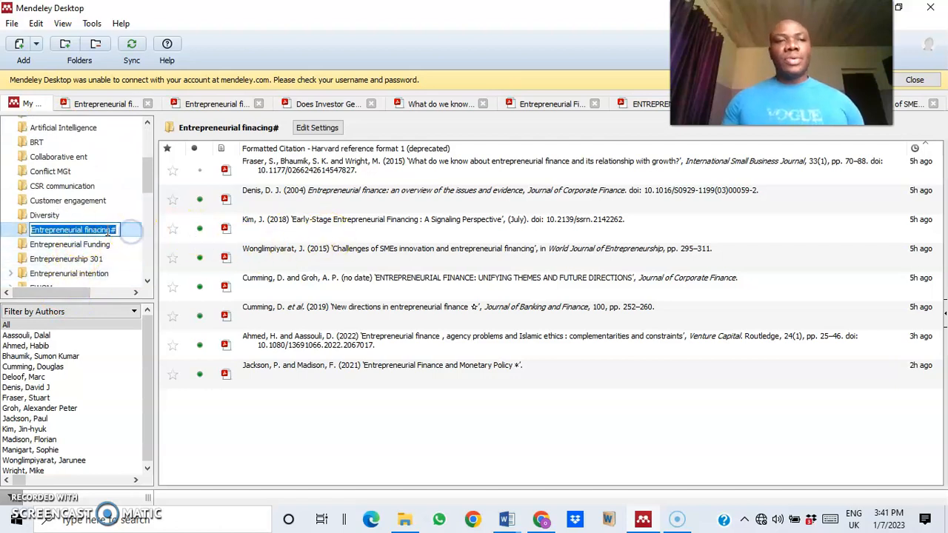
{"action": "left_click", "coordinate": [46, 215]}
{"action": "left_click", "coordinate": [70, 229]}
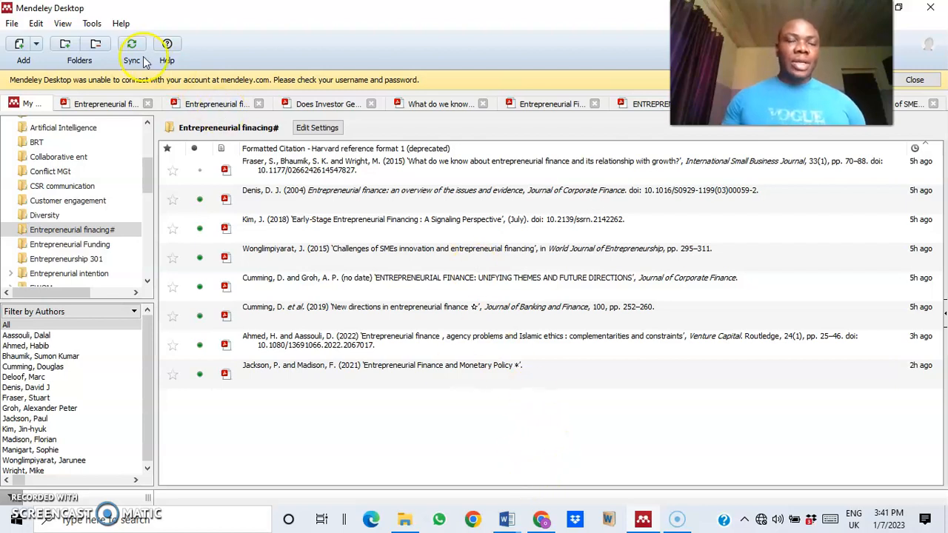
Set the library's citation style to American Psychological Association 6th edition
{"action": "left_click", "coordinate": [62, 24]}
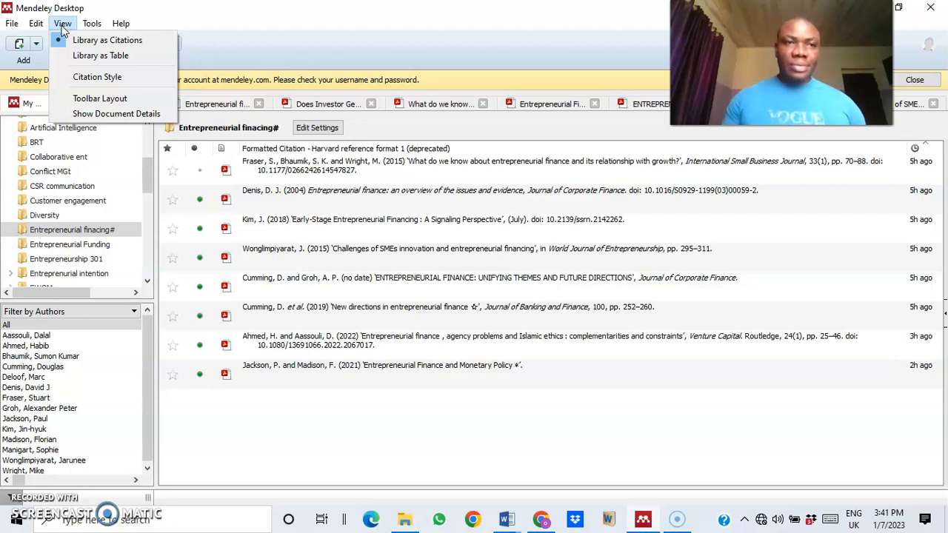
{"action": "mouse_move", "coordinate": [111, 77]}
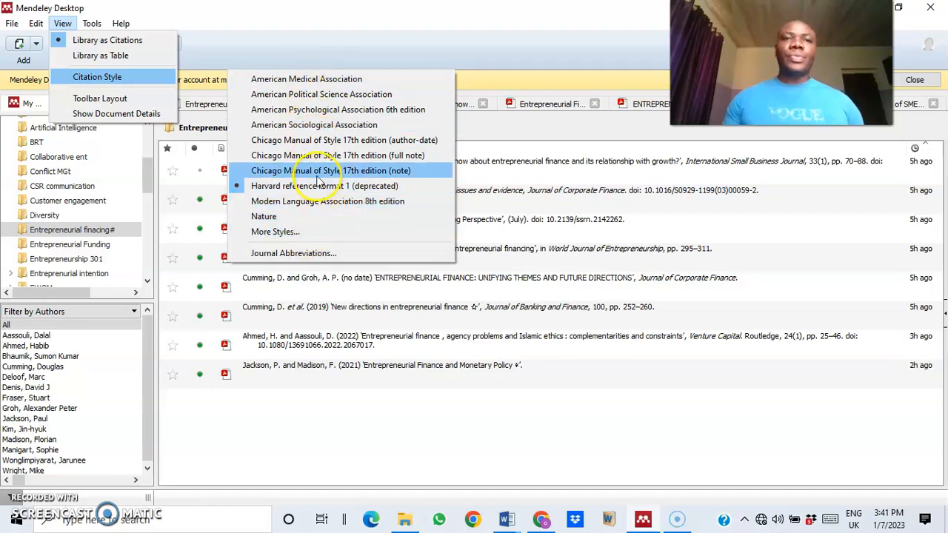
{"action": "left_click", "coordinate": [312, 117]}
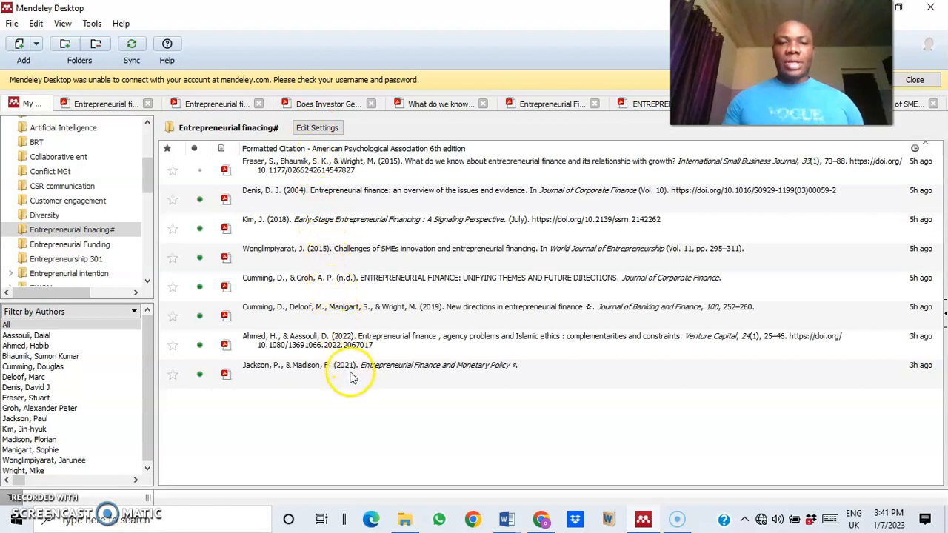
Try the Chicago Manual of Style 17th edition (author-date) citation style and return to Harvard reference format 1 (deprecated)
{"action": "left_click", "coordinate": [74, 25]}
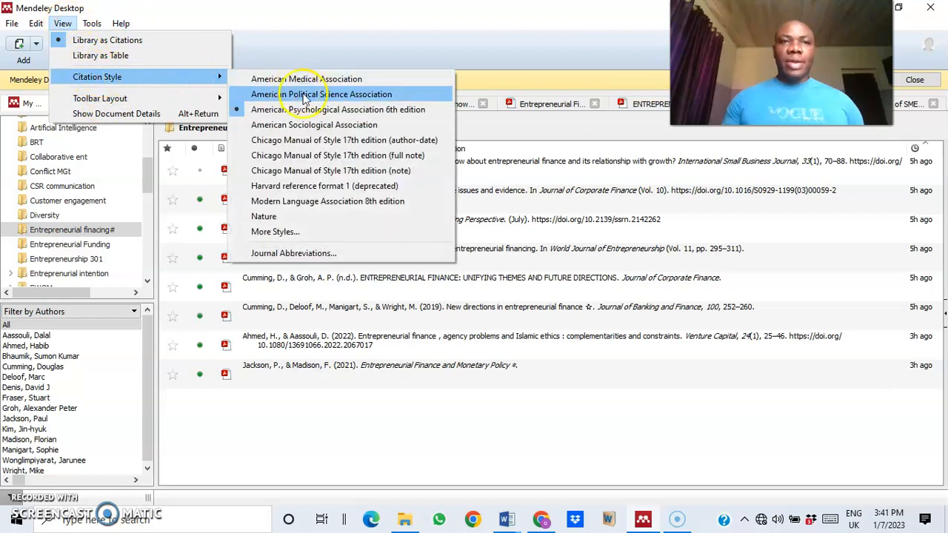
{"action": "left_click", "coordinate": [317, 140]}
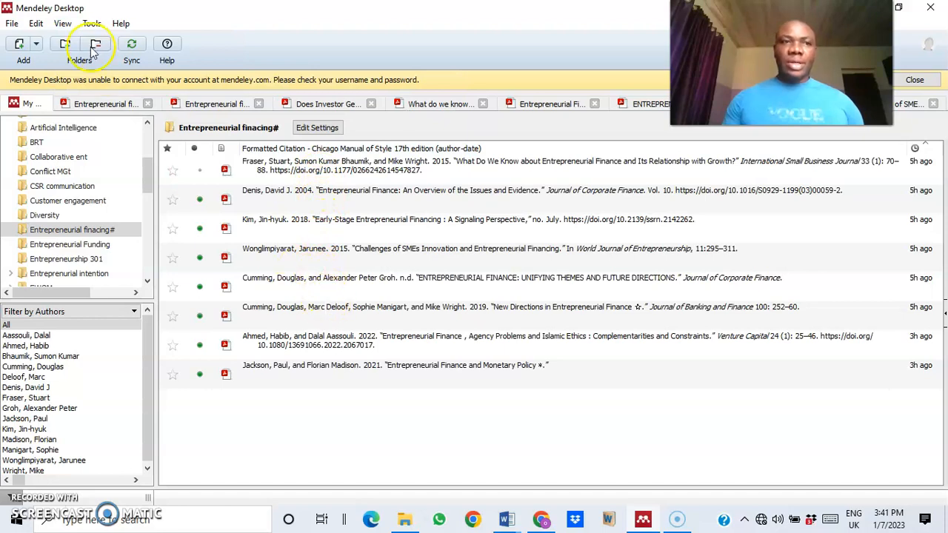
{"action": "left_click", "coordinate": [63, 23]}
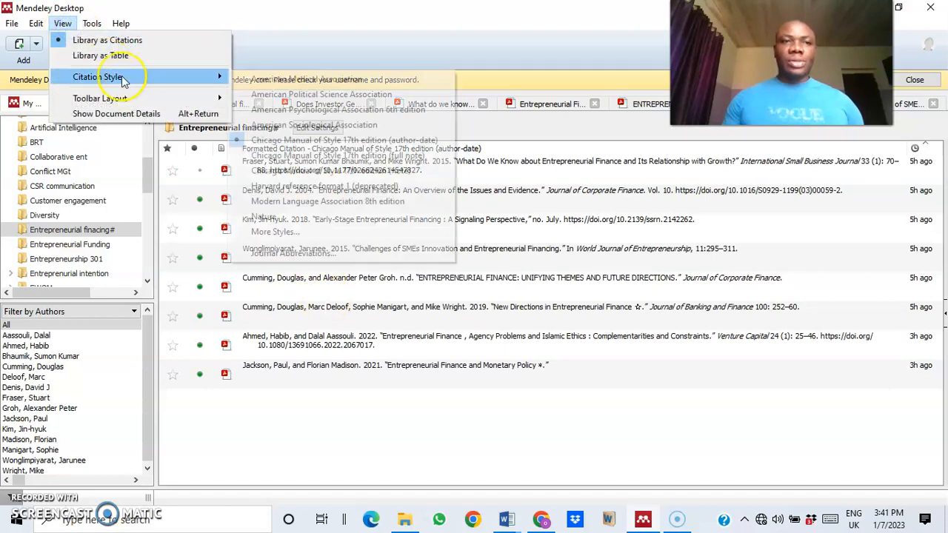
{"action": "left_click", "coordinate": [325, 186]}
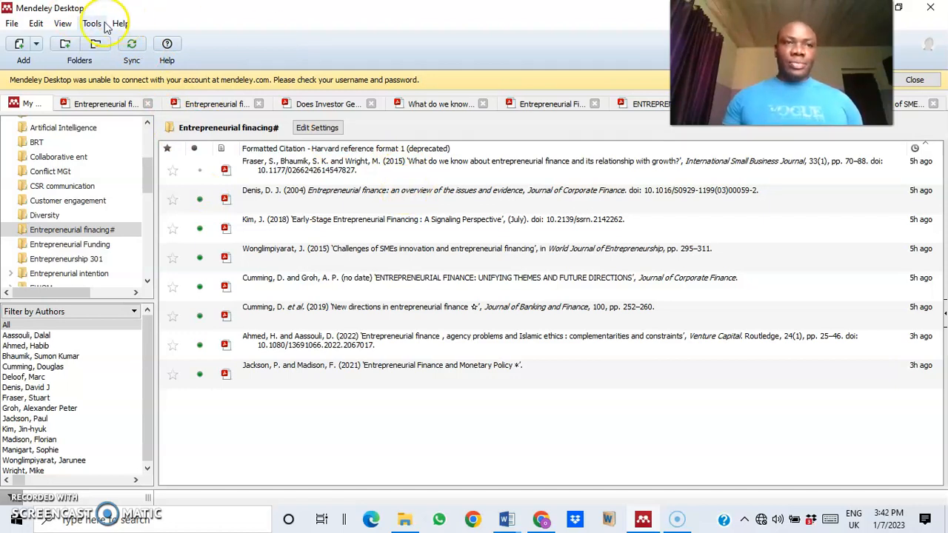
Open the full citation styles manager and look at the installed styles and the search for additional styles
{"action": "left_click", "coordinate": [62, 23]}
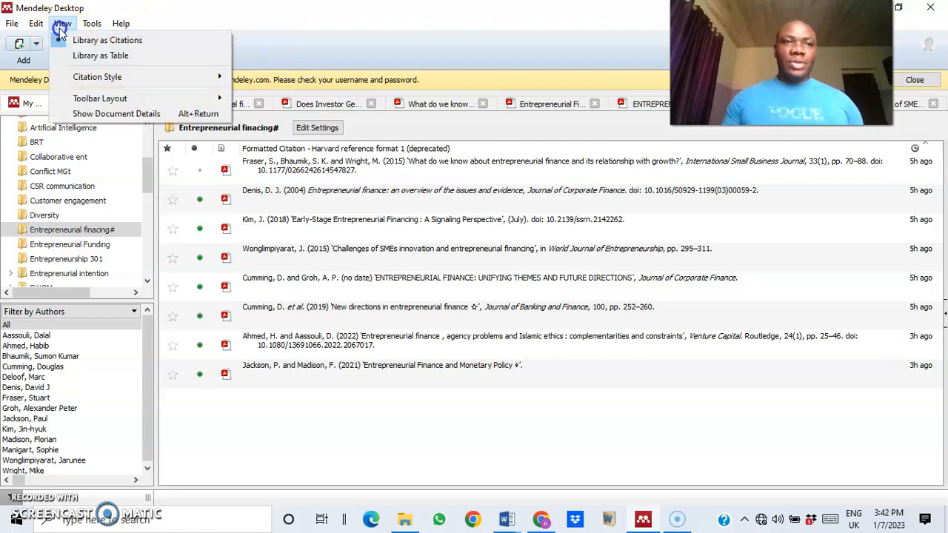
{"action": "mouse_move", "coordinate": [62, 23]}
{"action": "mouse_move", "coordinate": [95, 79]}
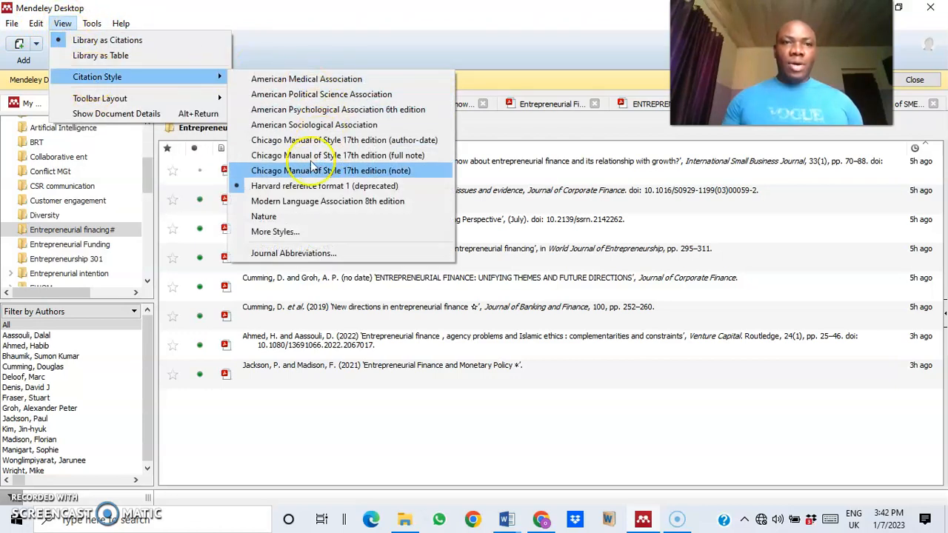
{"action": "left_click", "coordinate": [287, 234]}
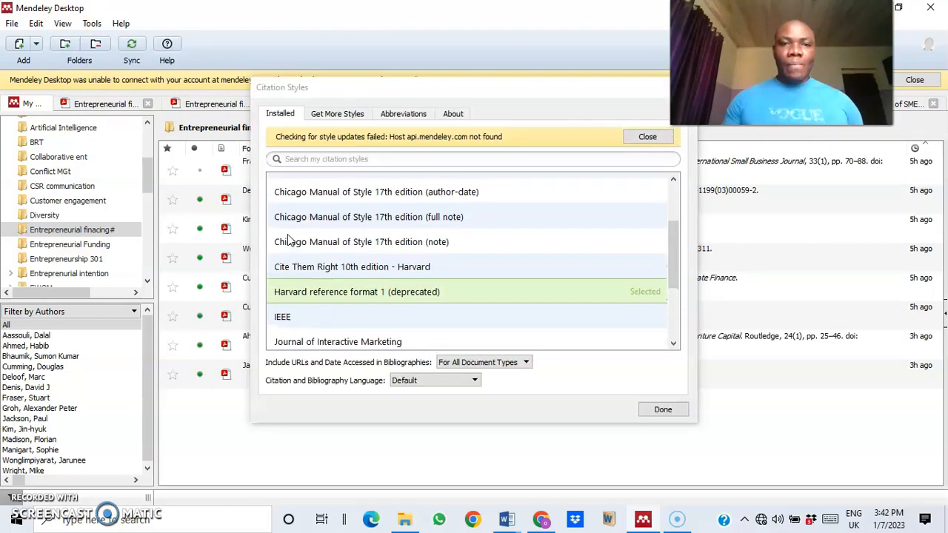
{"action": "scroll", "coordinate": [474, 237], "scroll_direction": "down", "scroll_amount": 3}
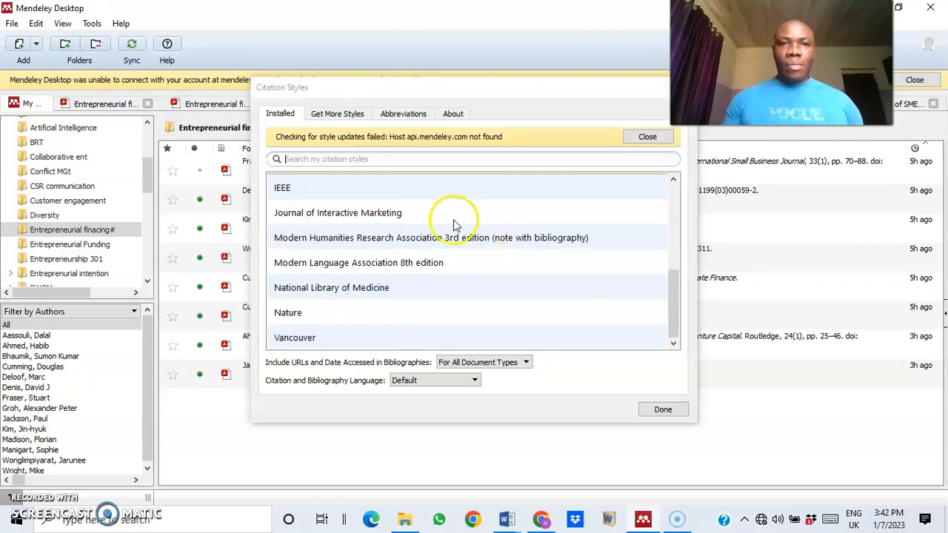
{"action": "left_click", "coordinate": [338, 113]}
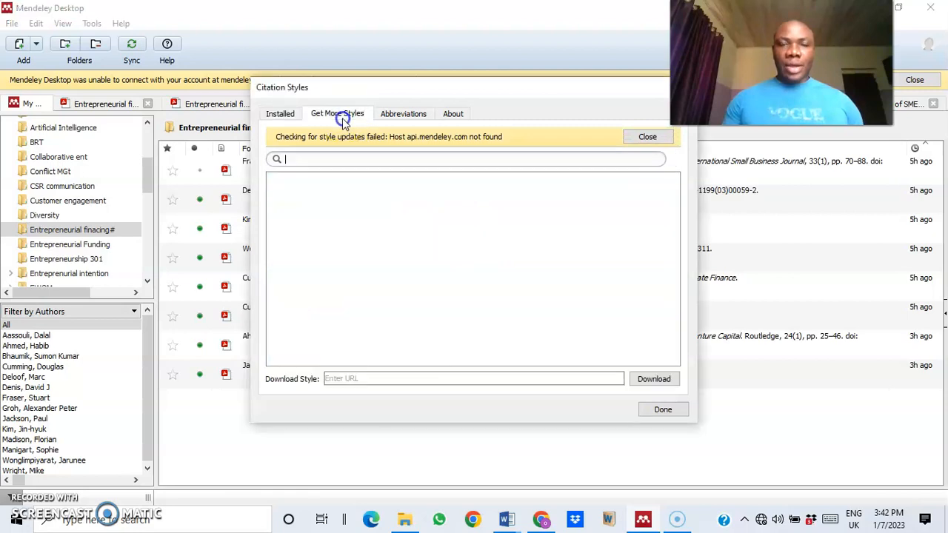
Browse the journal abbreviations list for publications in the library
{"action": "left_click", "coordinate": [403, 115]}
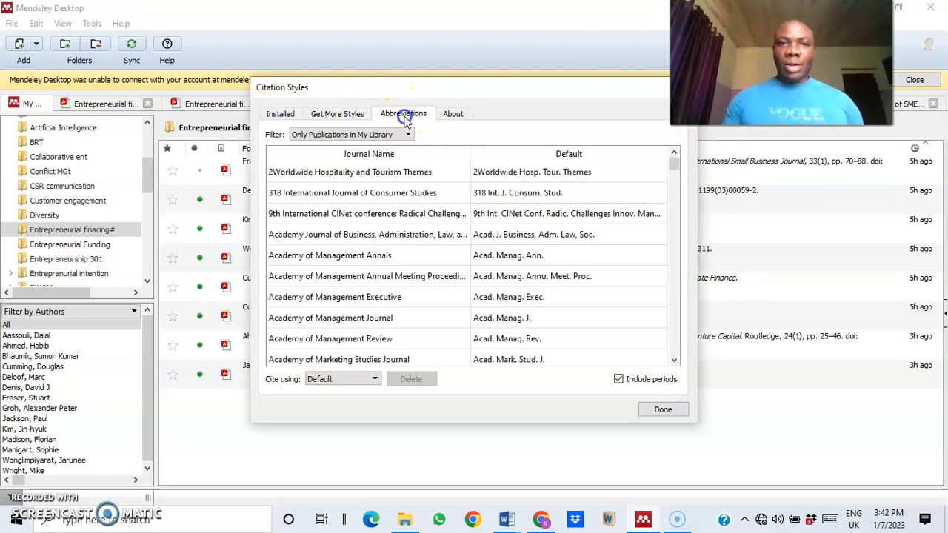
{"action": "scroll", "coordinate": [553, 241], "scroll_direction": "down", "scroll_amount": 12}
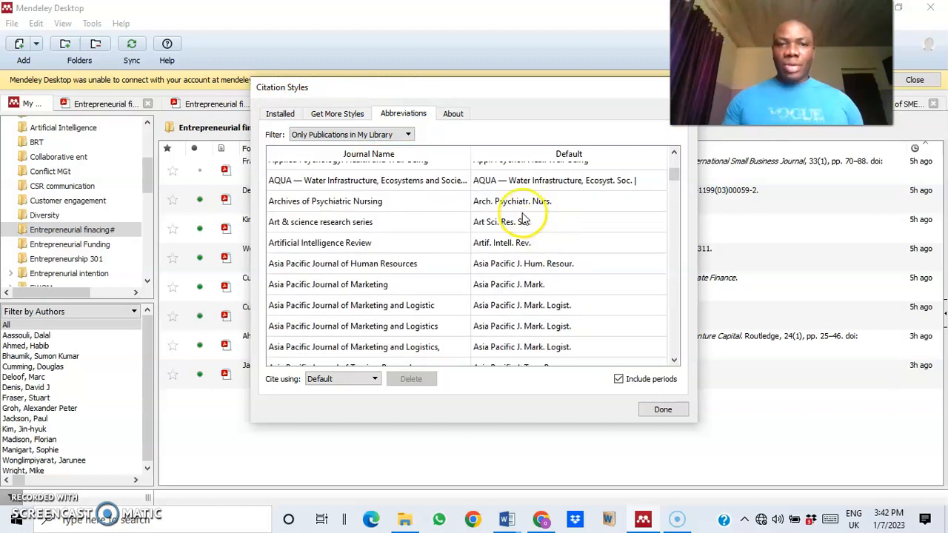
{"action": "scroll", "coordinate": [483, 220], "scroll_direction": "up", "scroll_amount": 3}
{"action": "scroll", "coordinate": [483, 221], "scroll_direction": "up", "scroll_amount": 2}
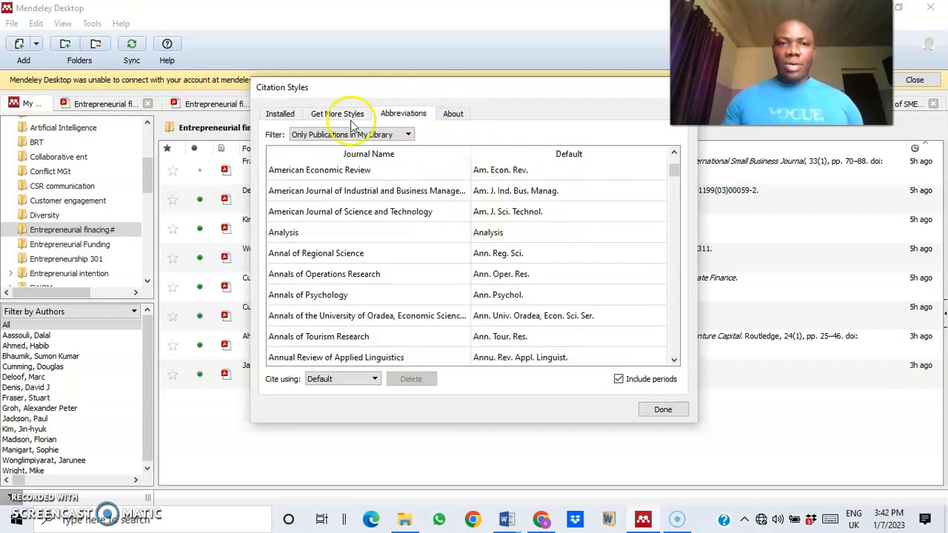
Review the full list of installed citation styles and close the citation styles manager
{"action": "left_click", "coordinate": [281, 113]}
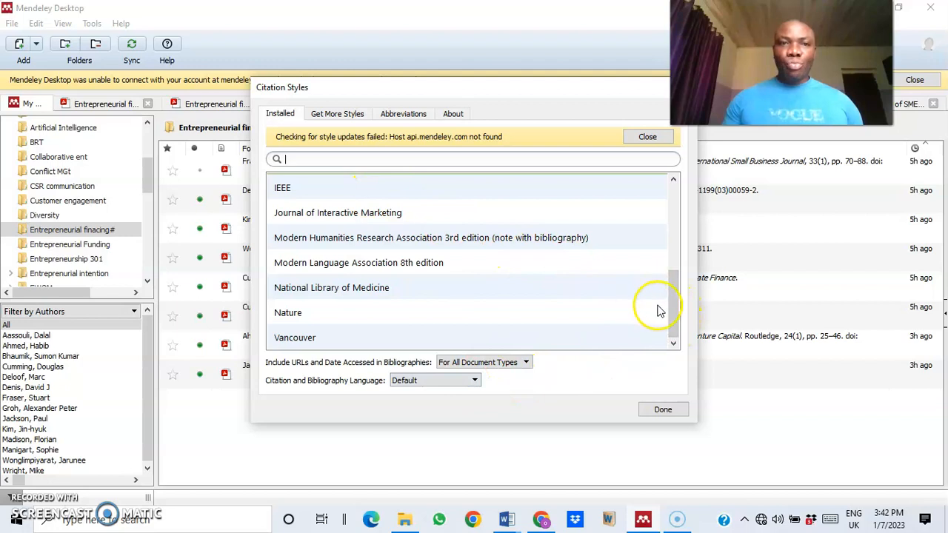
{"action": "scroll", "coordinate": [382, 282], "scroll_direction": "up", "scroll_amount": 2}
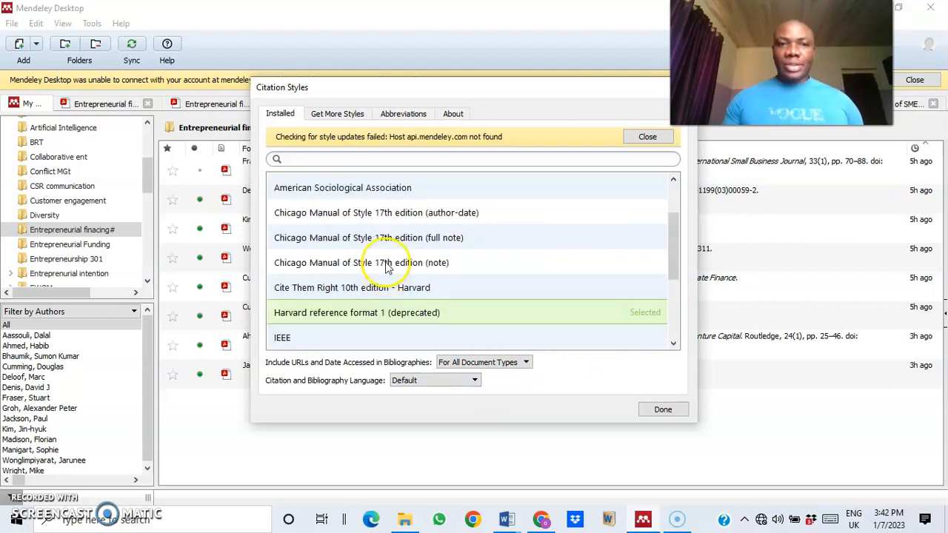
{"action": "scroll", "coordinate": [386, 267], "scroll_direction": "down", "scroll_amount": 1}
{"action": "scroll", "coordinate": [386, 265], "scroll_direction": "up", "scroll_amount": 2}
{"action": "scroll", "coordinate": [388, 265], "scroll_direction": "down", "scroll_amount": 4}
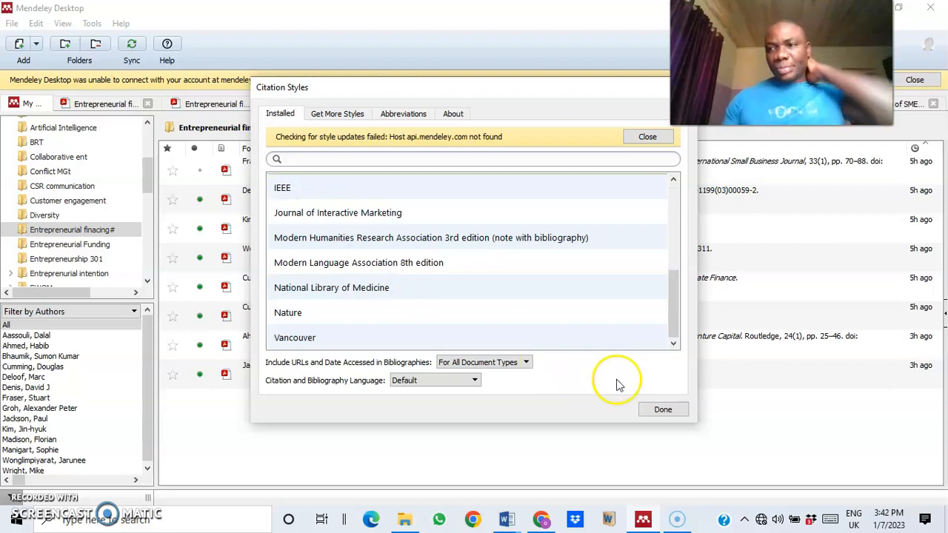
{"action": "left_click", "coordinate": [666, 410]}
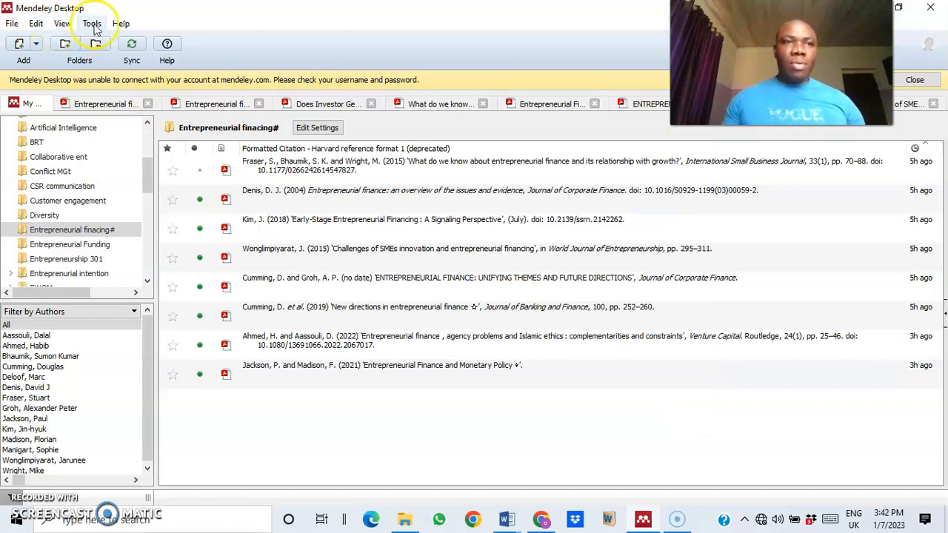
{"action": "left_click", "coordinate": [65, 23]}
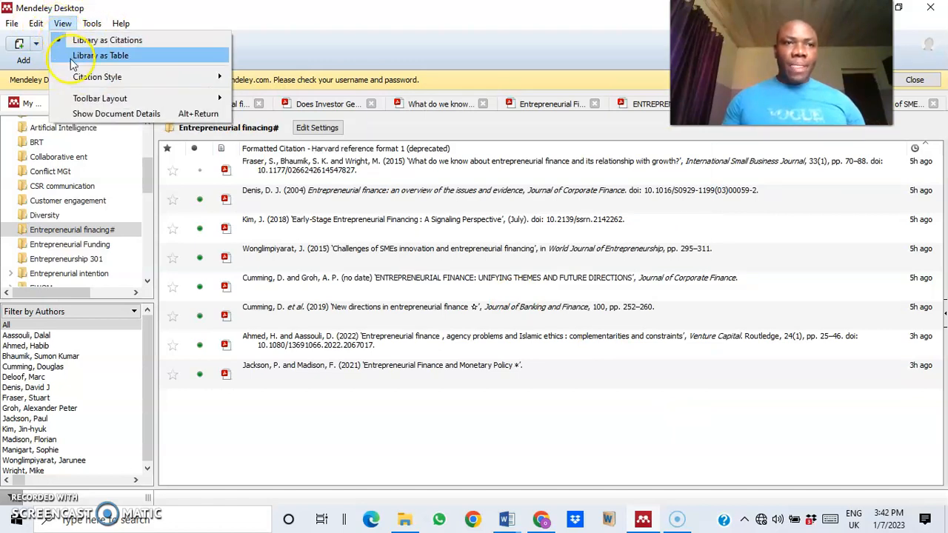
{"action": "mouse_move", "coordinate": [83, 83]}
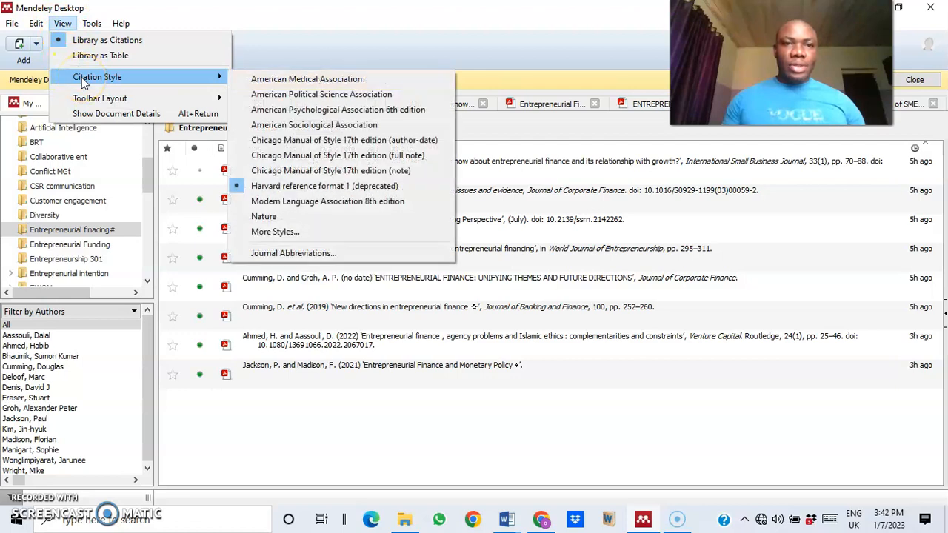
{"action": "left_click", "coordinate": [87, 45]}
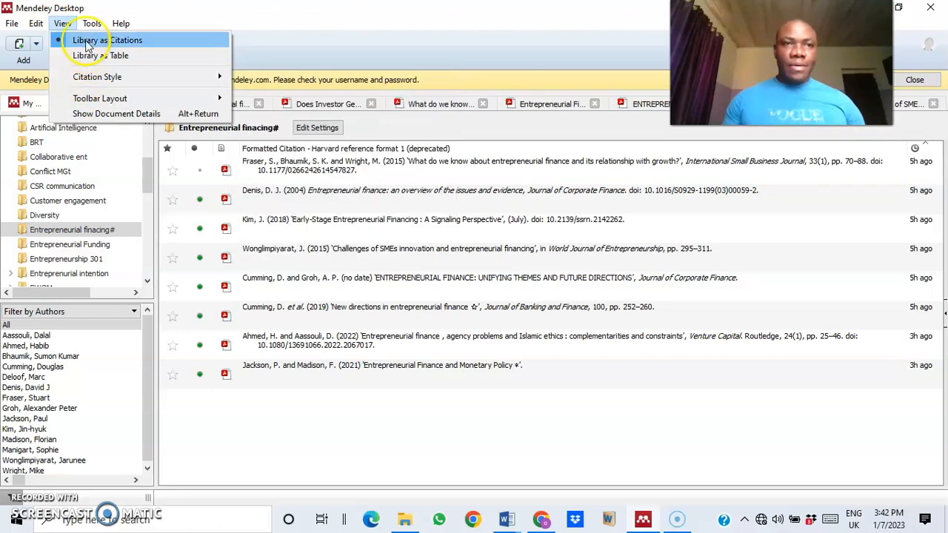
{"action": "left_click", "coordinate": [122, 77]}
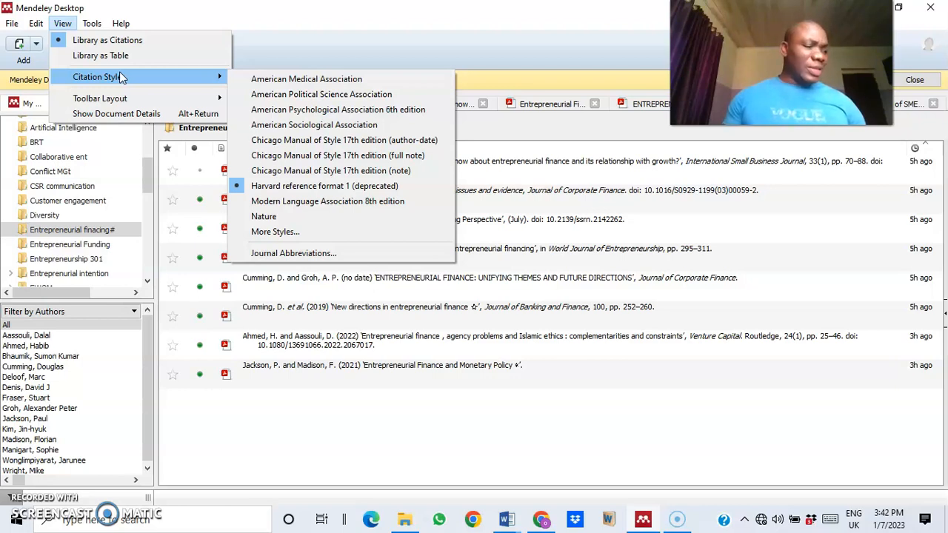
Switch to Document1 in Microsoft Word and examine its in-text citations and reference list
{"action": "left_click", "coordinate": [505, 520]}
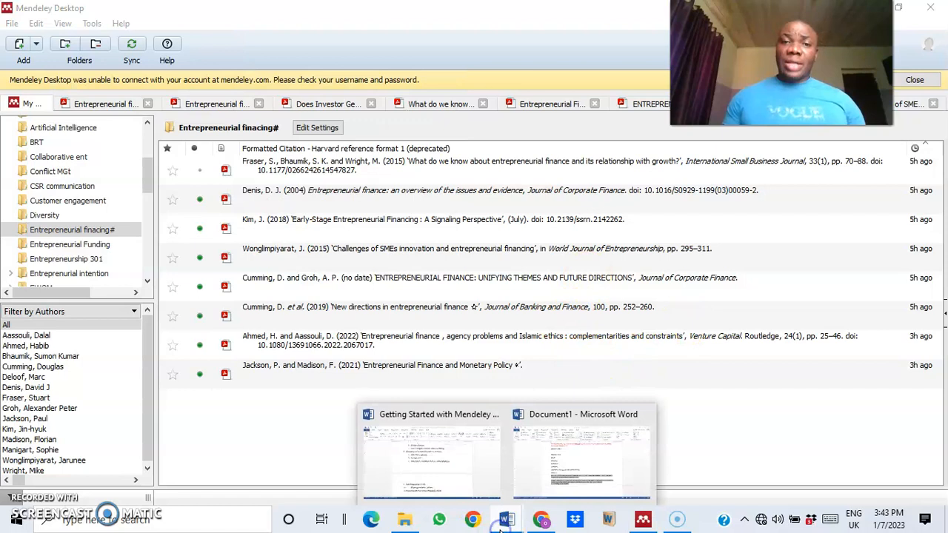
{"action": "left_click", "coordinate": [631, 480]}
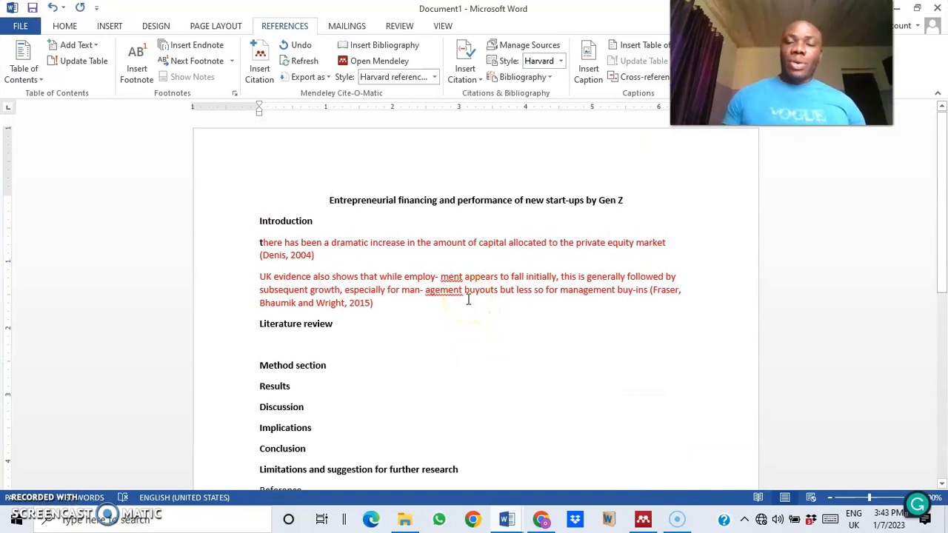
{"action": "scroll", "coordinate": [468, 299], "scroll_direction": "down", "scroll_amount": 2}
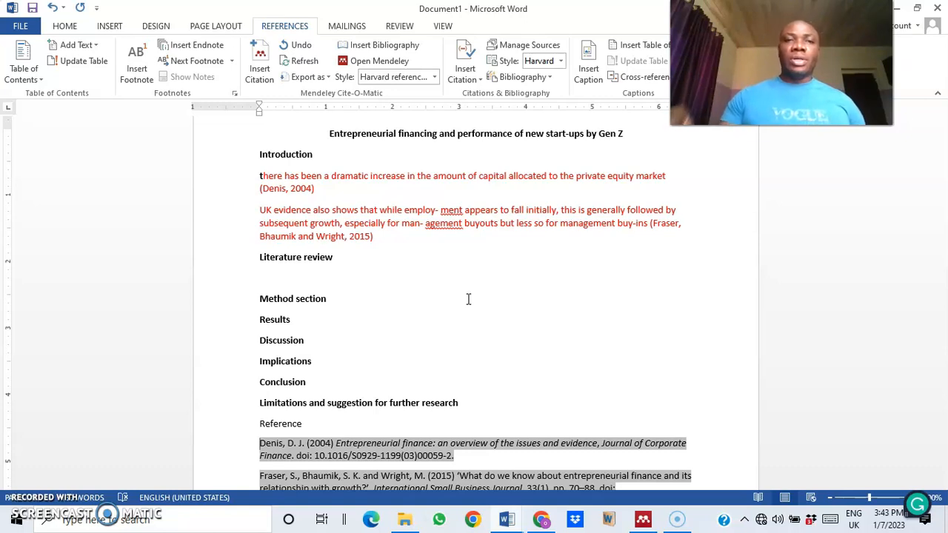
Switch to Mendeley, open the 2015 article on entrepreneurial finance and growth, and search it for the surname of the author cited after "management buy-ins"
{"action": "left_click", "coordinate": [643, 518]}
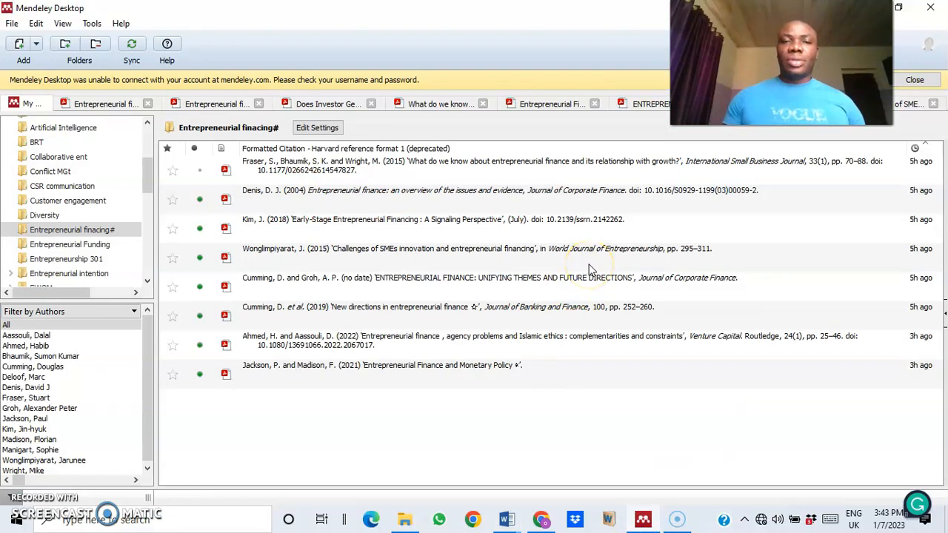
{"action": "double_click", "coordinate": [515, 170]}
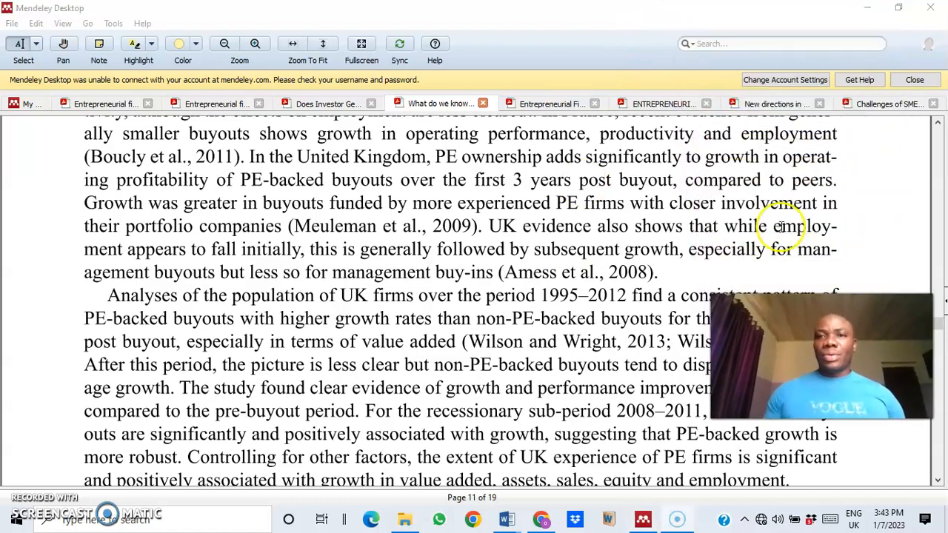
{"action": "left_click", "coordinate": [752, 39]}
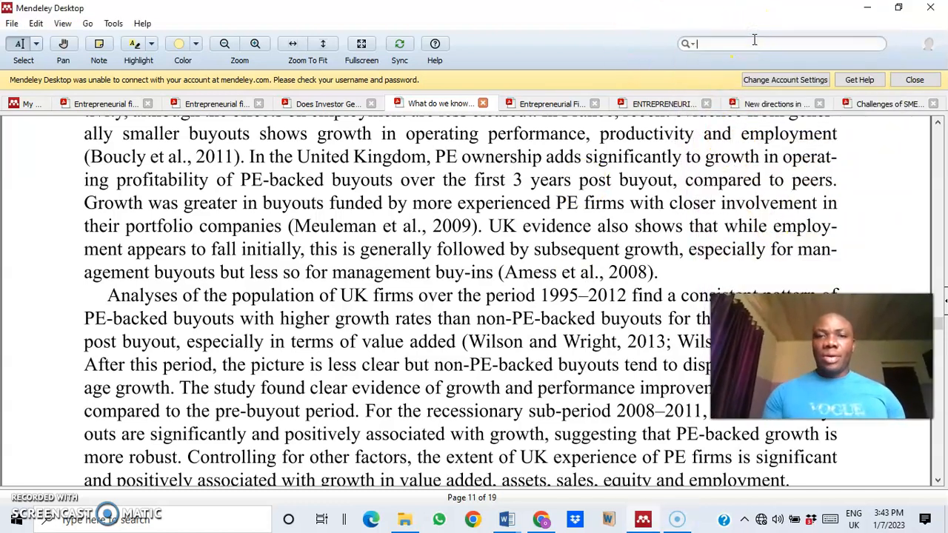
{"action": "type", "text": "Amess"}
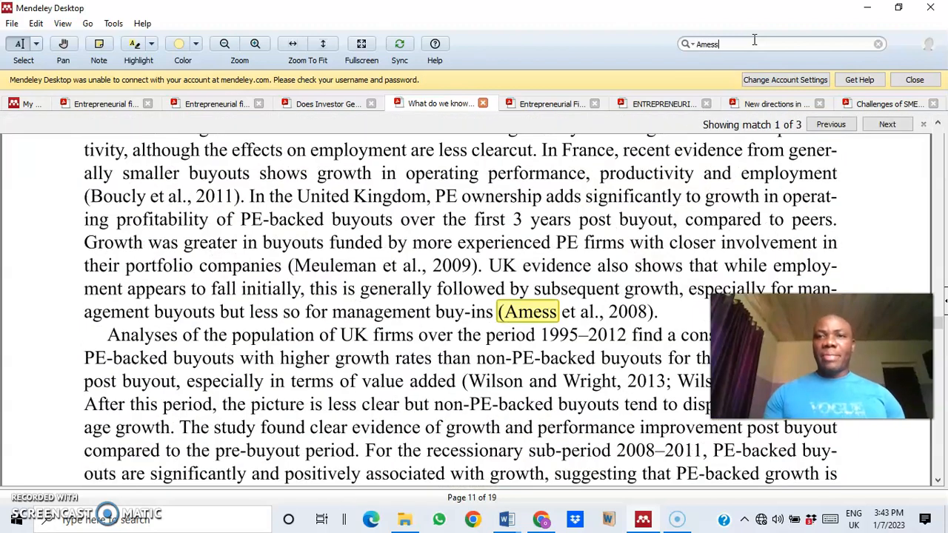
Return from the open article to the library, clear the current search and show All Documents
{"action": "type", "text": "s"}
{"action": "key", "text": "BackSpace"}
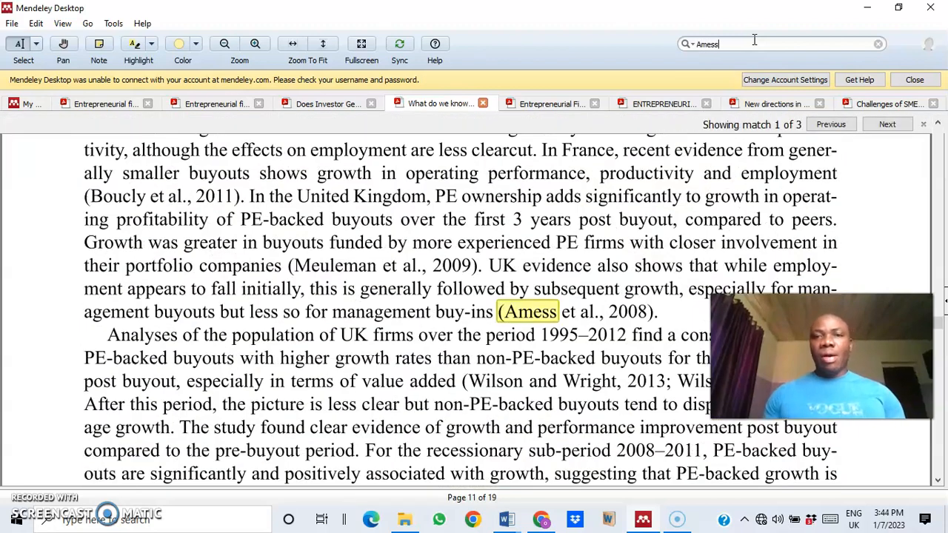
{"action": "left_click", "coordinate": [25, 107]}
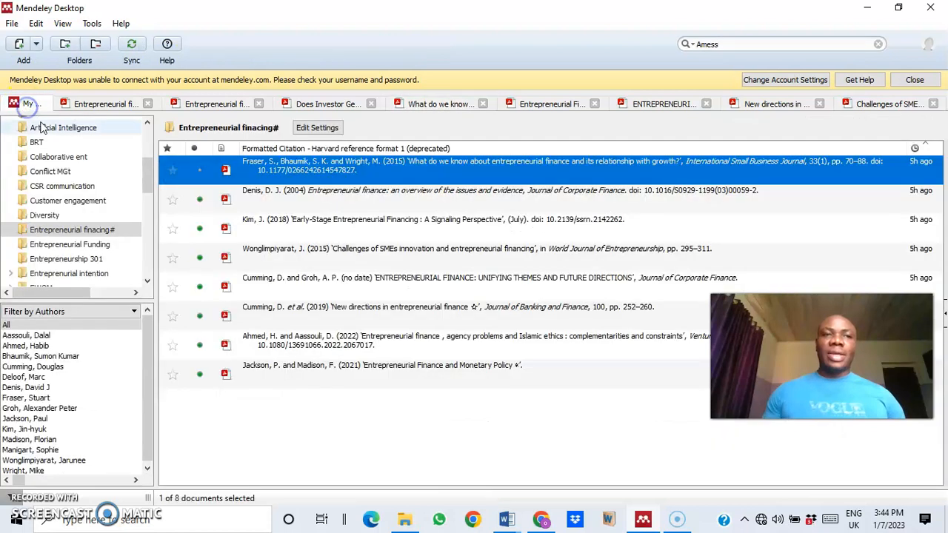
{"action": "left_click", "coordinate": [878, 43]}
{"action": "left_click_drag", "start_coordinate": [144, 185], "coordinate": [136, 115]}
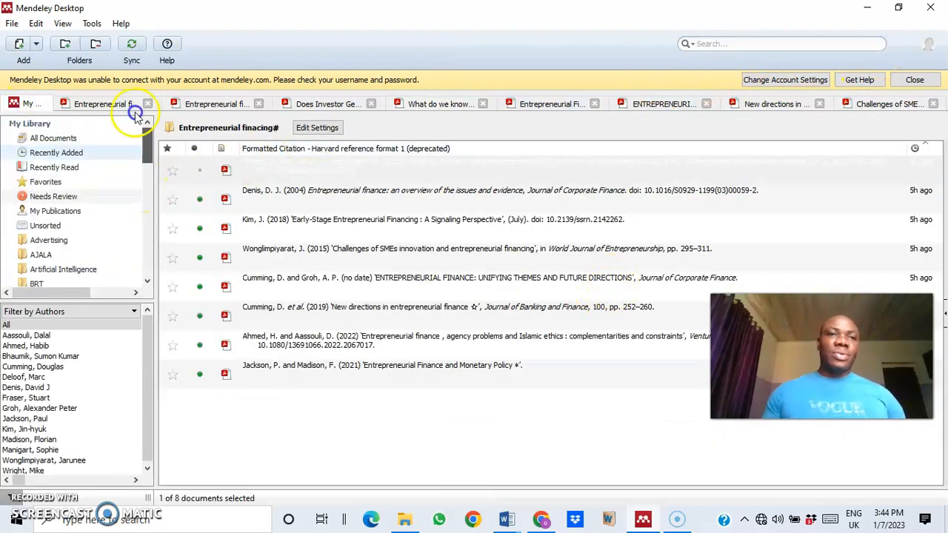
{"action": "left_click", "coordinate": [64, 139]}
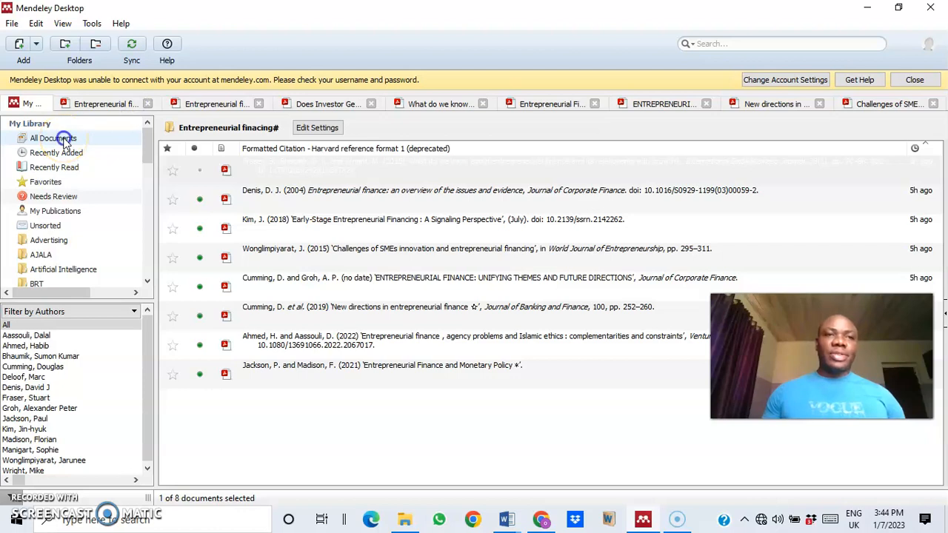
Search All Documents for the "Psychological theory" lead author's surname and follow the 1994 citation in the 2019 Tourism Management Perspectives article to its reference
{"action": "left_click", "coordinate": [786, 43]}
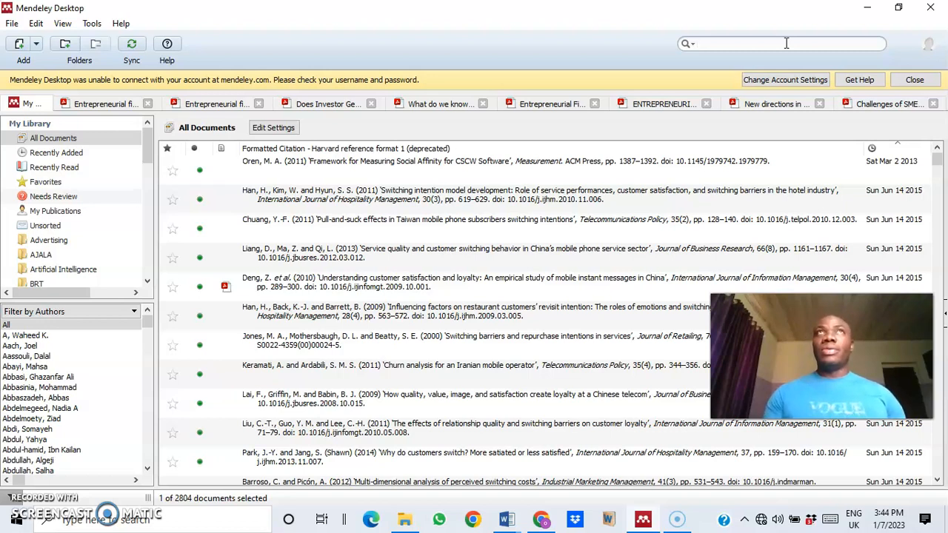
{"action": "type", "text": "Nunnal"}
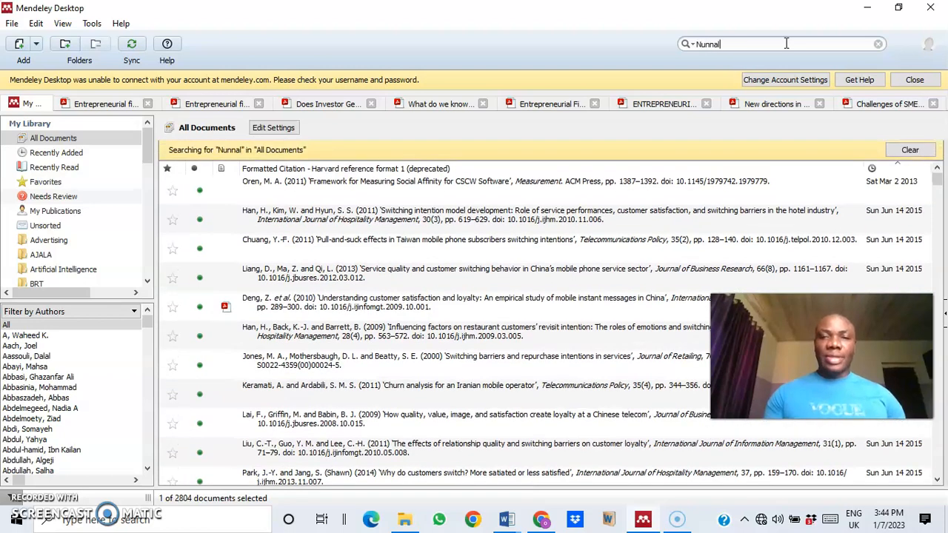
{"action": "type", "text": "ly"}
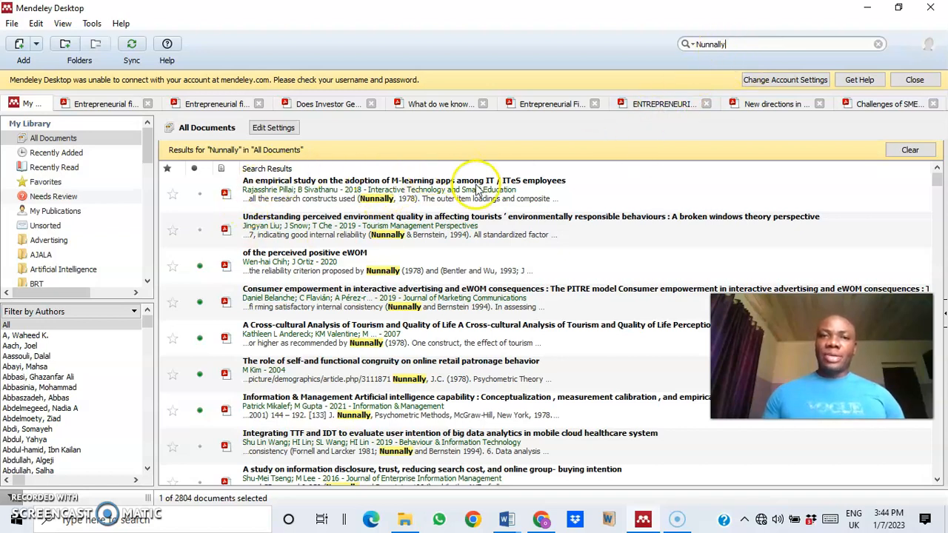
{"action": "double_click", "coordinate": [436, 240]}
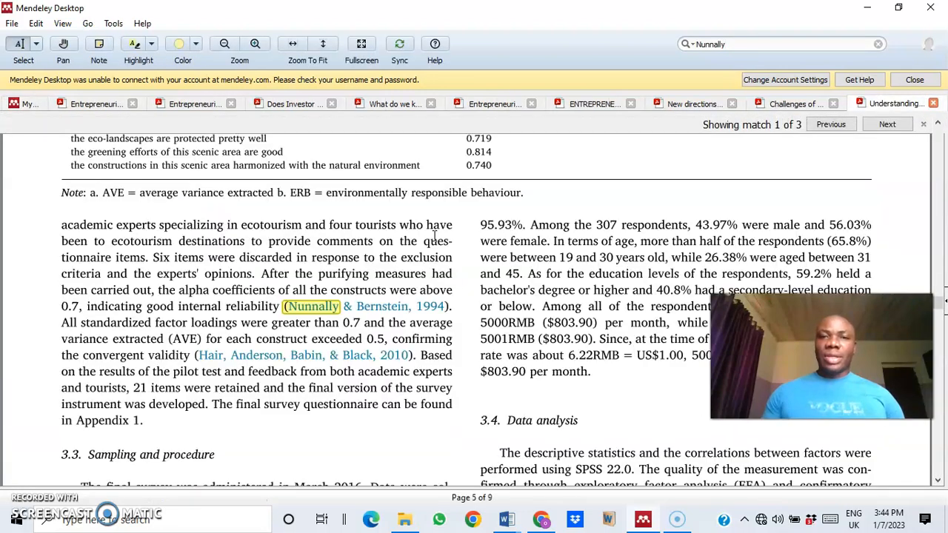
{"action": "left_click", "coordinate": [354, 310]}
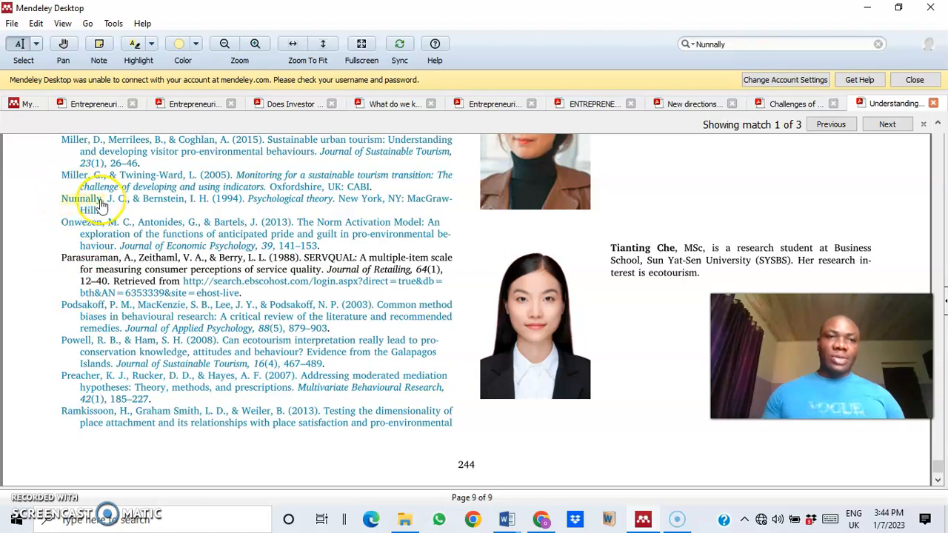
Copy the 1994 "Psychological theory" reference and paste it at the end of the reference list in Document1 in Word
{"action": "left_click_drag", "start_coordinate": [62, 197], "coordinate": [100, 209]}
{"action": "key", "text": "ctrl+c"}
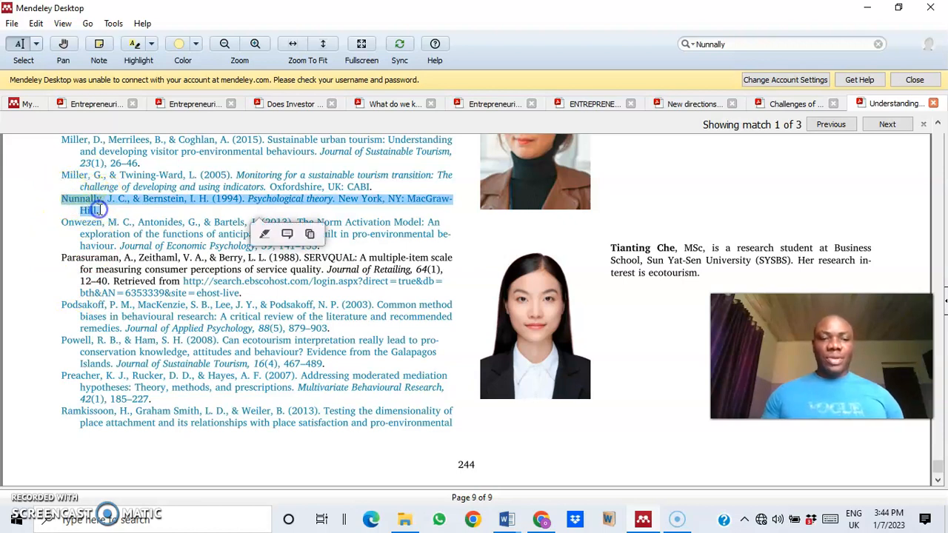
{"action": "left_click", "coordinate": [504, 519]}
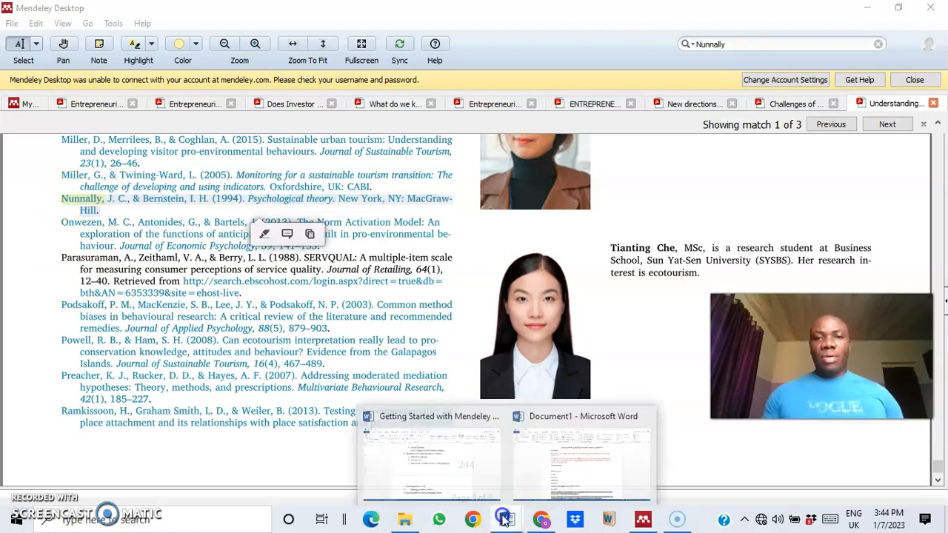
{"action": "left_click", "coordinate": [614, 479]}
{"action": "scroll", "coordinate": [489, 348], "scroll_direction": "down", "scroll_amount": 5}
{"action": "left_click", "coordinate": [460, 291]}
{"action": "key", "text": "ctrl+v"}
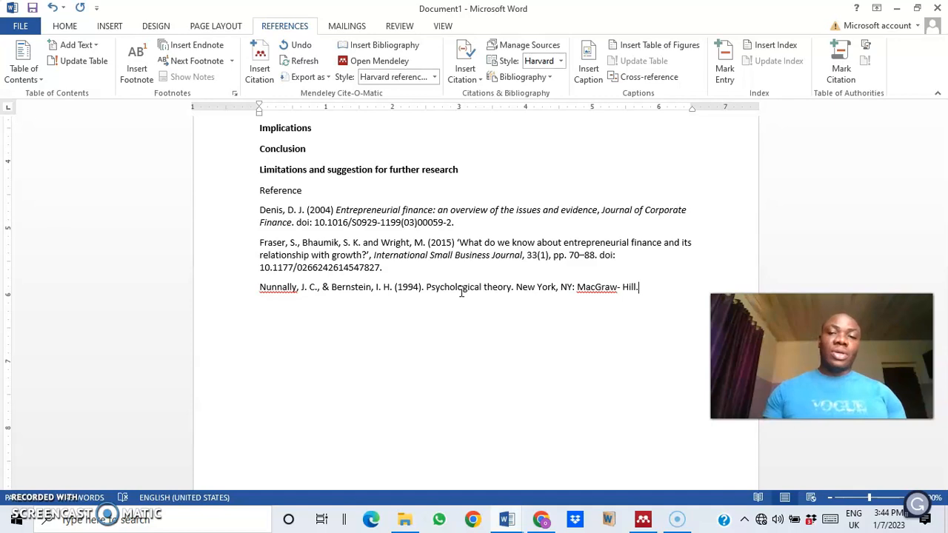
Switch back to Mendeley, browse the library search results, and view then close the 2004 paper on self- and functional congruity in online retail patronage
{"action": "left_click", "coordinate": [642, 520]}
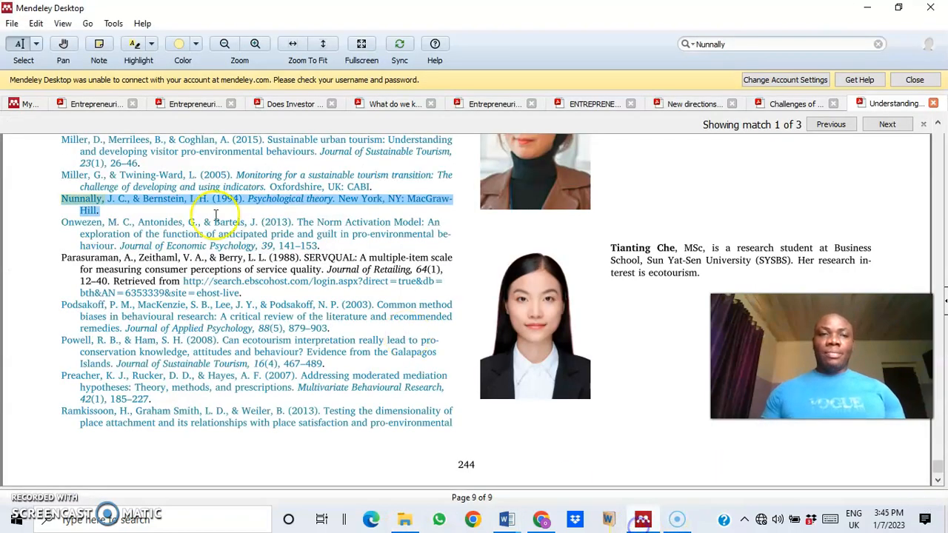
{"action": "left_click", "coordinate": [30, 105]}
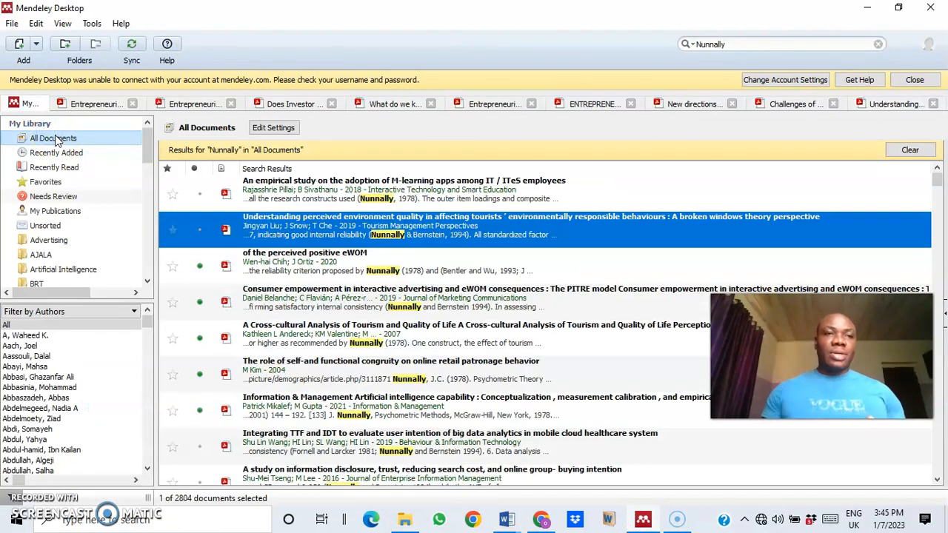
{"action": "left_click", "coordinate": [57, 140]}
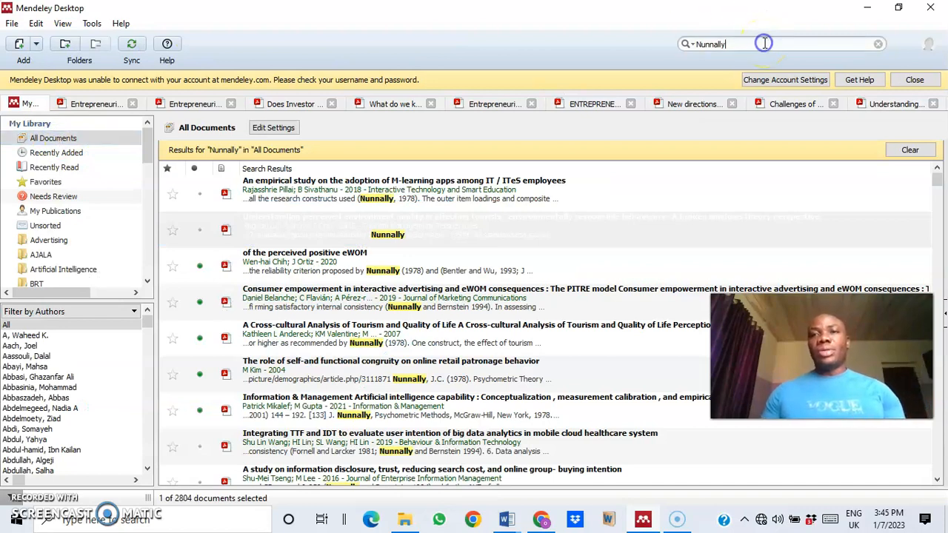
{"action": "scroll", "coordinate": [476, 235], "scroll_direction": "down", "scroll_amount": 2}
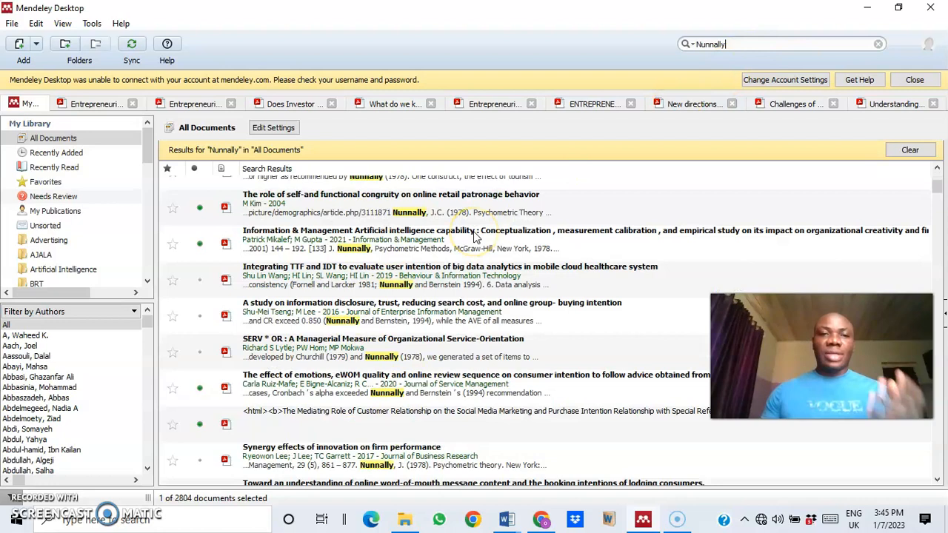
{"action": "left_click", "coordinate": [471, 261]}
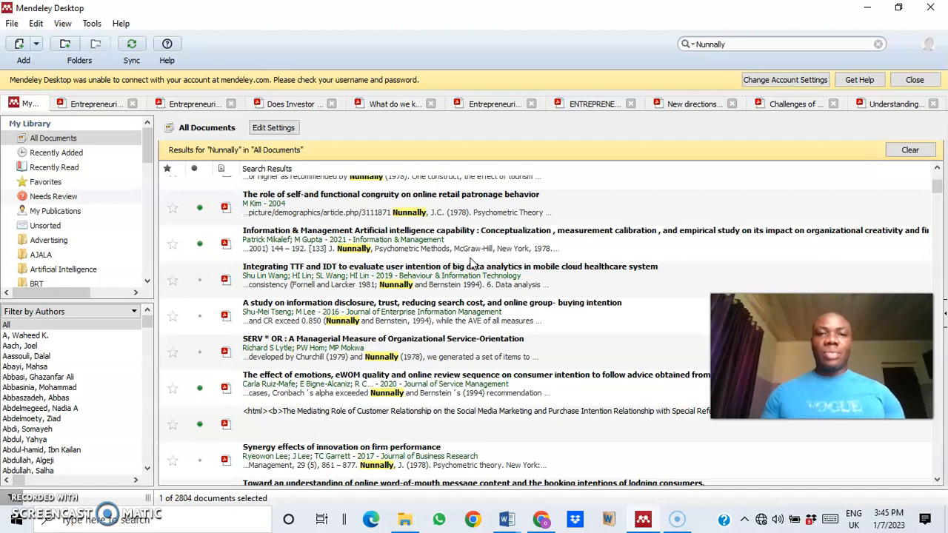
{"action": "left_click", "coordinate": [457, 212]}
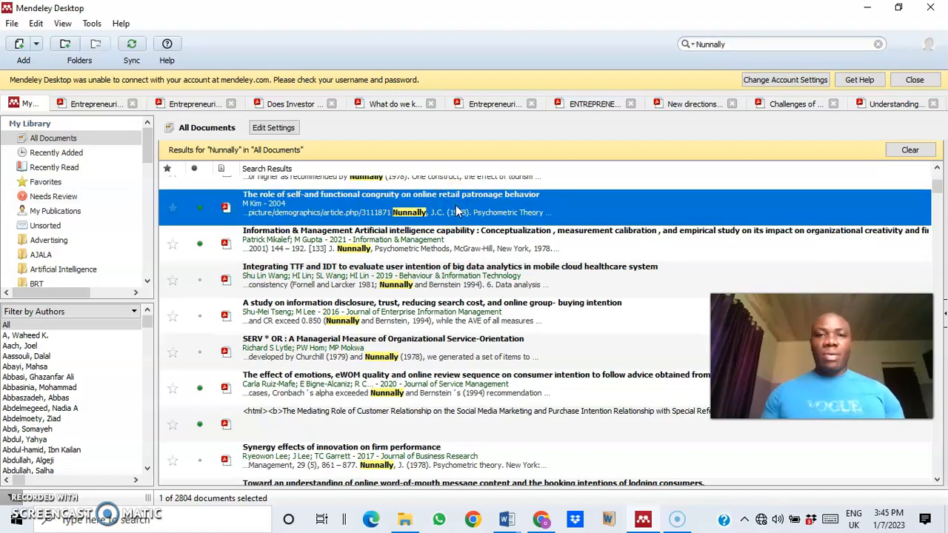
{"action": "double_click", "coordinate": [455, 205]}
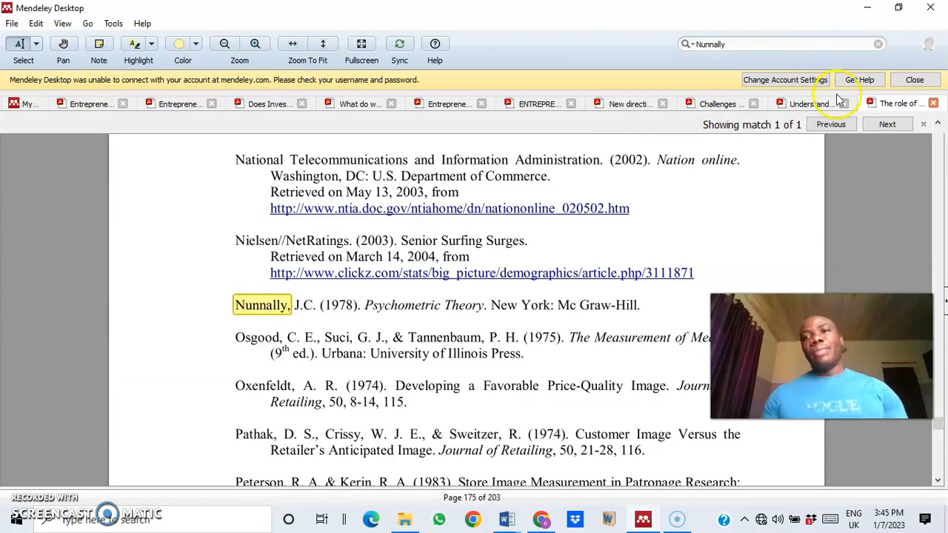
{"action": "left_click", "coordinate": [934, 105]}
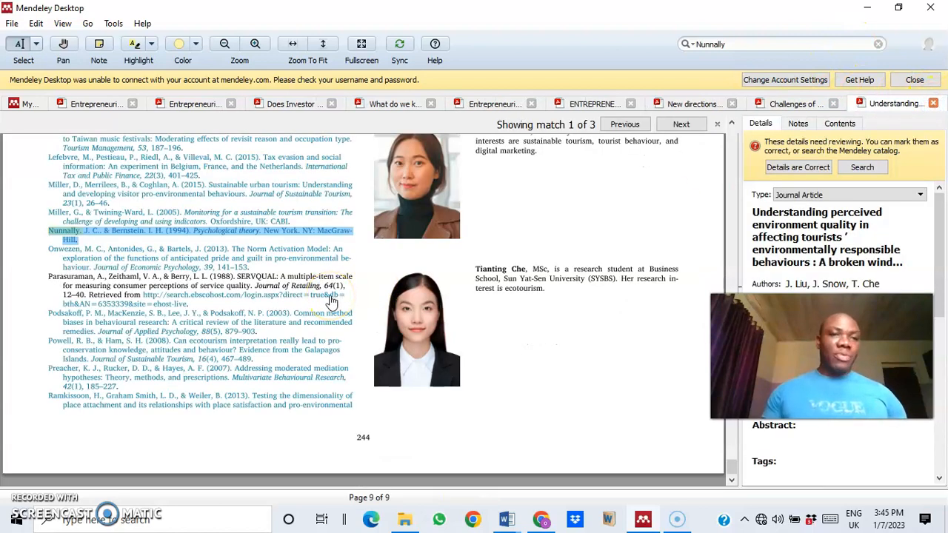
Return to the library, clear the author search and search All Documents for "servitization"
{"action": "scroll", "coordinate": [331, 301], "scroll_direction": "up", "scroll_amount": 3}
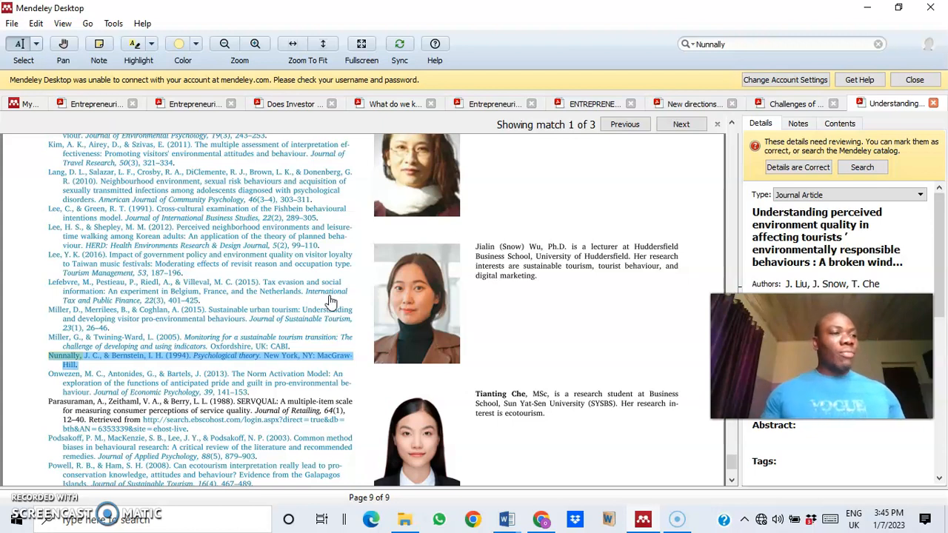
{"action": "left_click", "coordinate": [29, 104]}
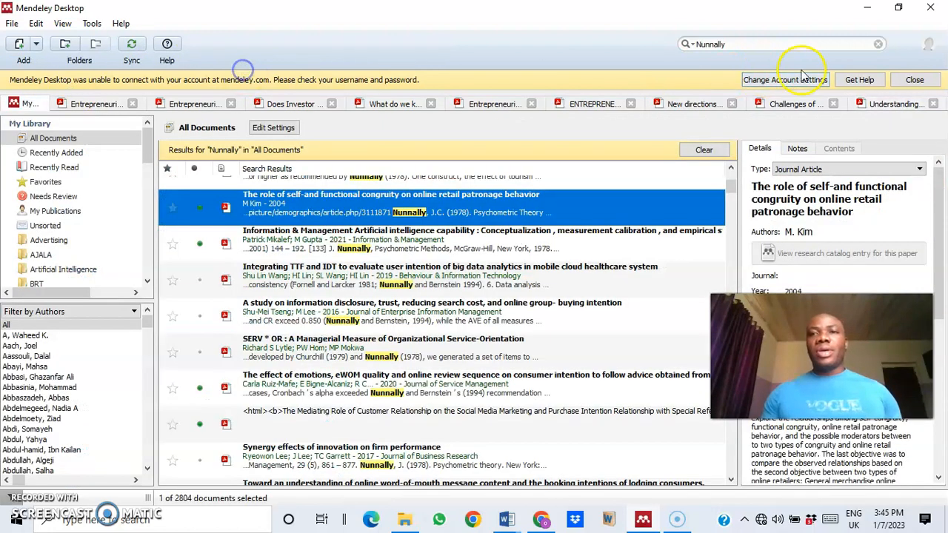
{"action": "left_click", "coordinate": [878, 45]}
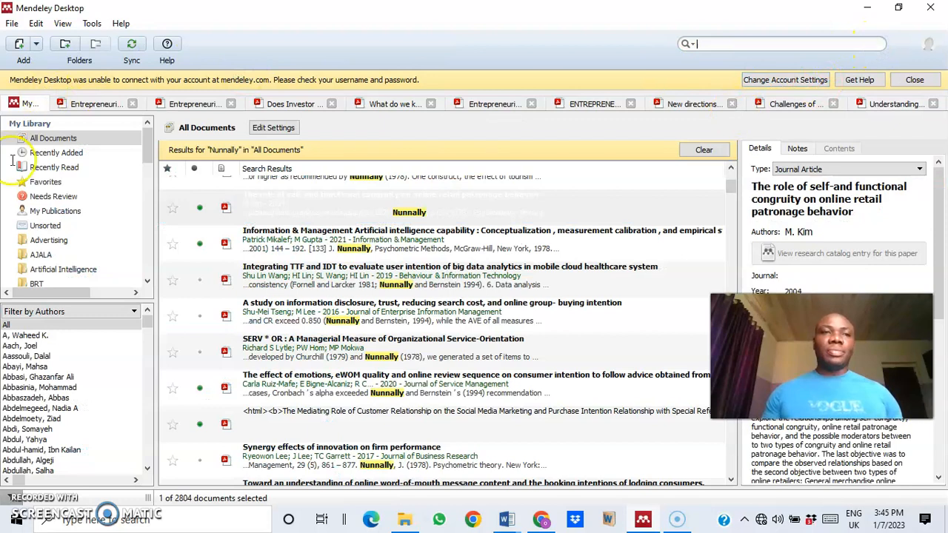
{"action": "left_click", "coordinate": [703, 150]}
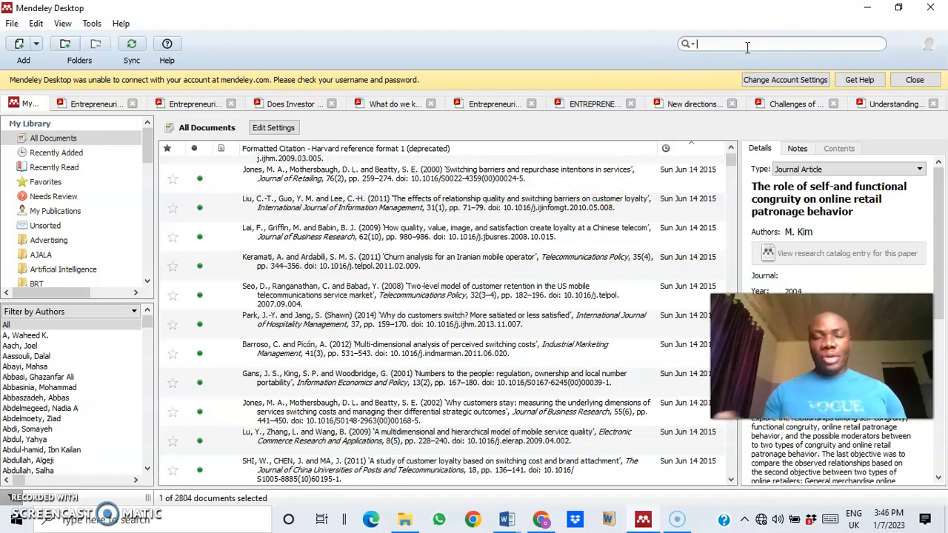
{"action": "type", "text": "servit"}
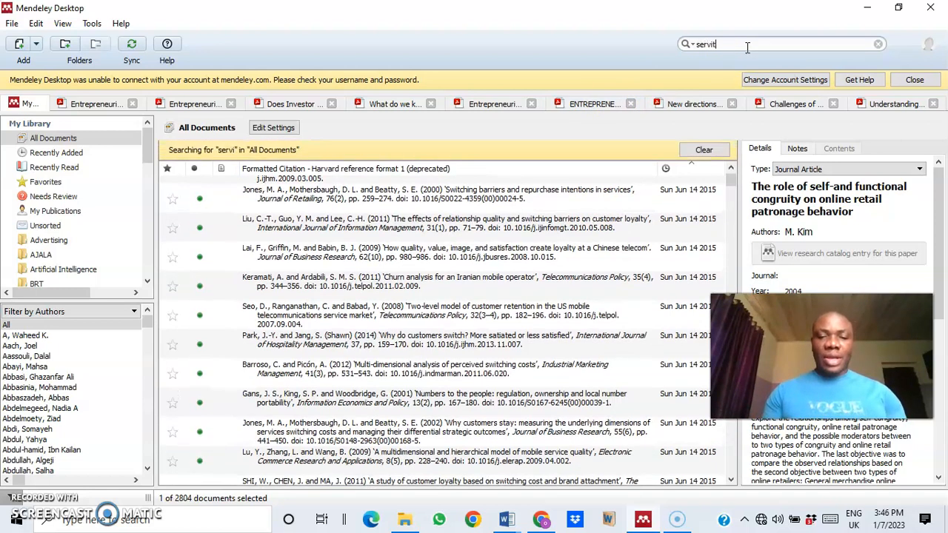
{"action": "type", "text": "ization"}
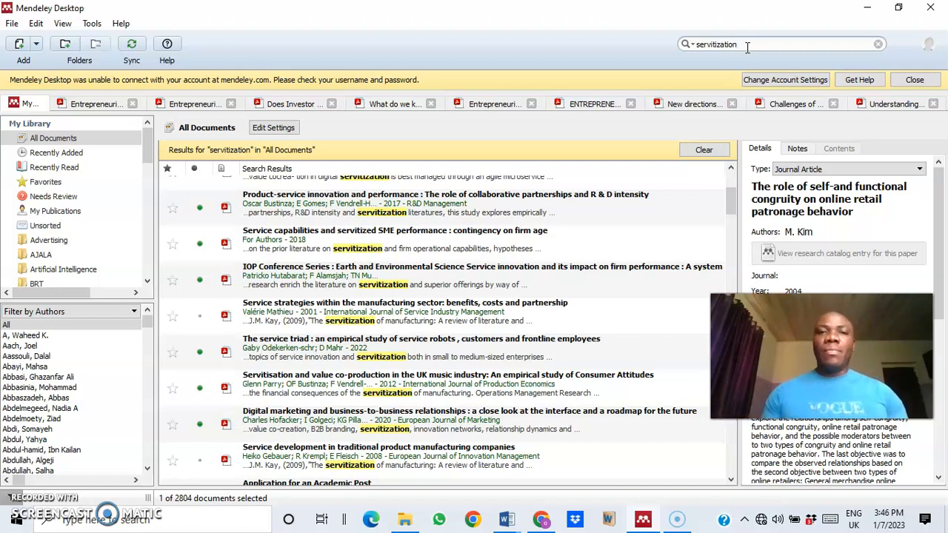
Examine the documents found for "servitization" and the list of authors available for filtering the library
{"action": "scroll", "coordinate": [475, 212], "scroll_direction": "up", "scroll_amount": 3}
{"action": "left_click_drag", "start_coordinate": [731, 187], "coordinate": [729, 505]}
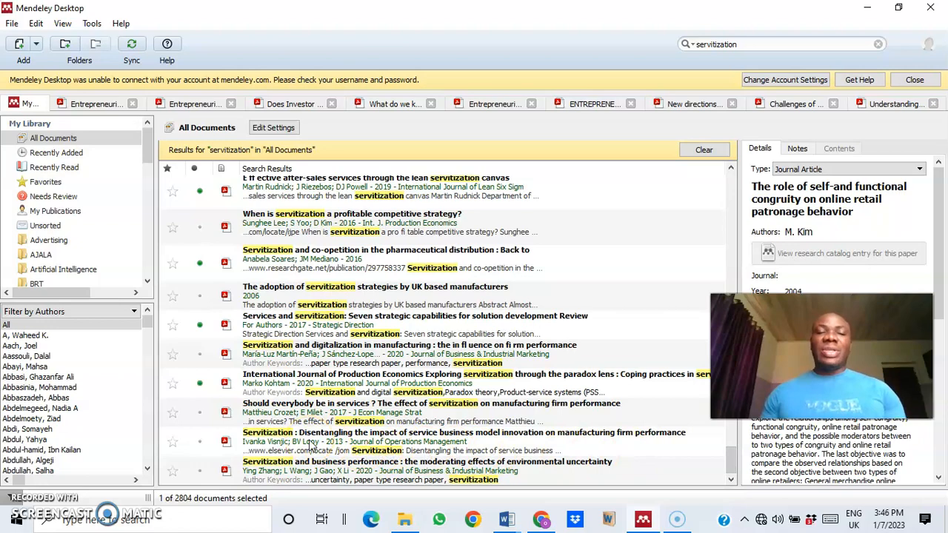
{"action": "scroll", "coordinate": [311, 444], "scroll_direction": "up", "scroll_amount": 10}
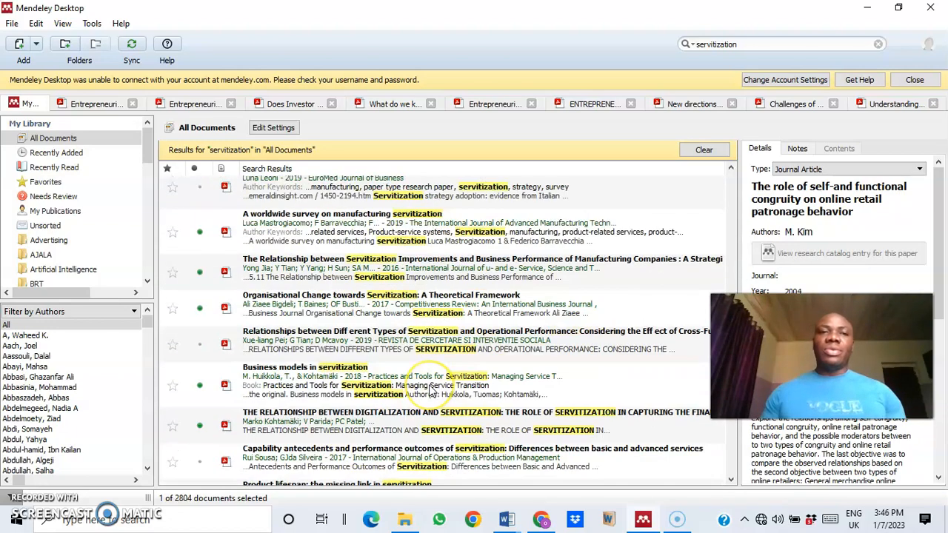
{"action": "scroll", "coordinate": [430, 393], "scroll_direction": "up", "scroll_amount": 5}
{"action": "scroll", "coordinate": [429, 393], "scroll_direction": "down", "scroll_amount": 5}
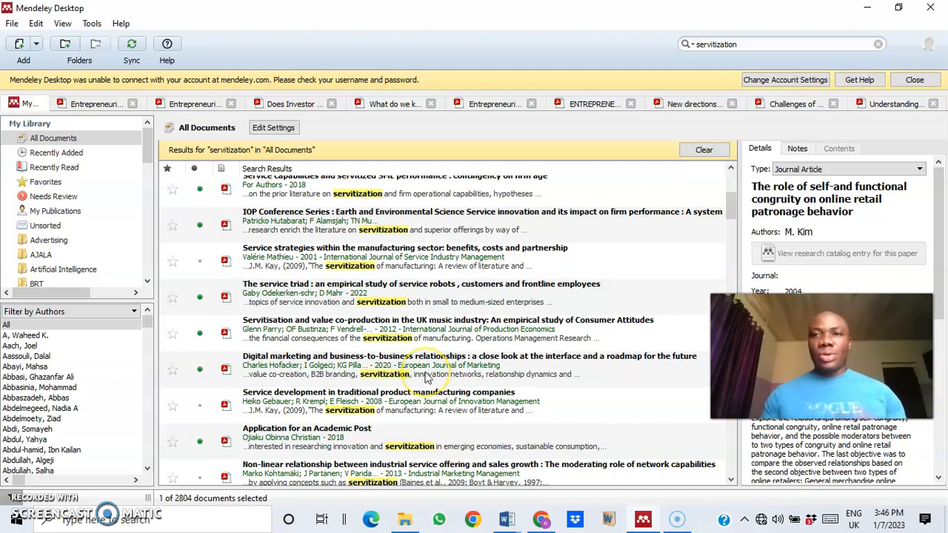
{"action": "scroll", "coordinate": [426, 378], "scroll_direction": "up", "scroll_amount": 3}
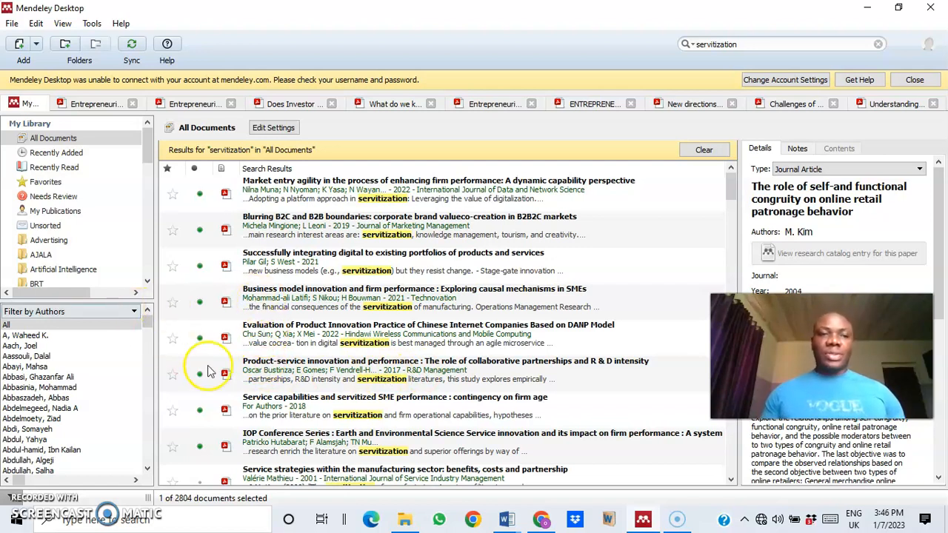
{"action": "scroll", "coordinate": [87, 349], "scroll_direction": "down", "scroll_amount": 2}
{"action": "scroll", "coordinate": [87, 349], "scroll_direction": "down", "scroll_amount": 2}
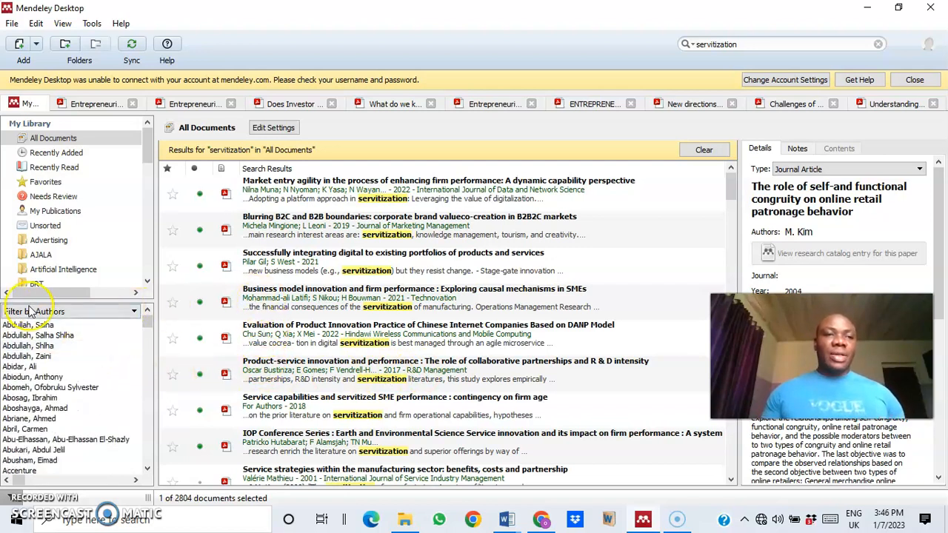
{"action": "scroll", "coordinate": [128, 343], "scroll_direction": "up", "scroll_amount": 4}
{"action": "scroll", "coordinate": [127, 345], "scroll_direction": "up", "scroll_amount": 2}
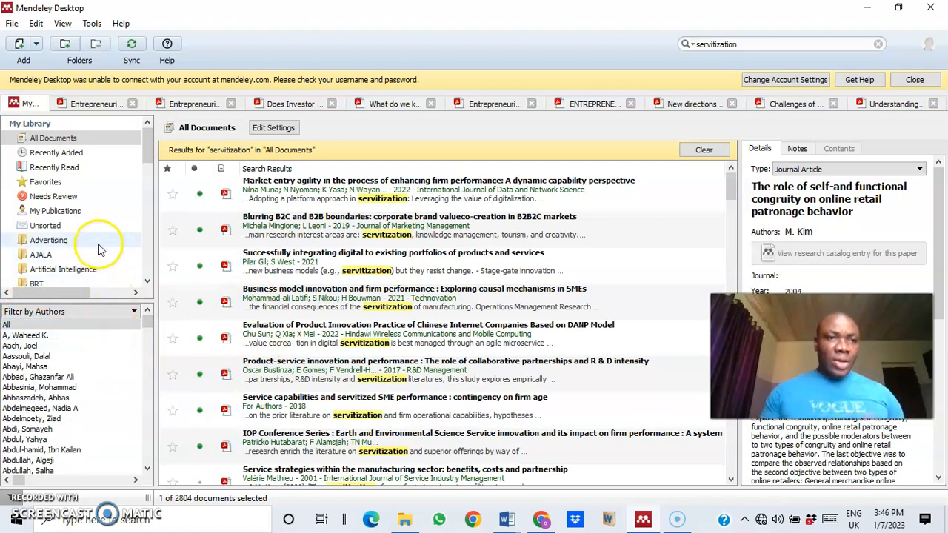
Restrict the "servitization" search to the "Entrepreneurial finacing#" folder
{"action": "scroll", "coordinate": [97, 250], "scroll_direction": "down", "scroll_amount": 2}
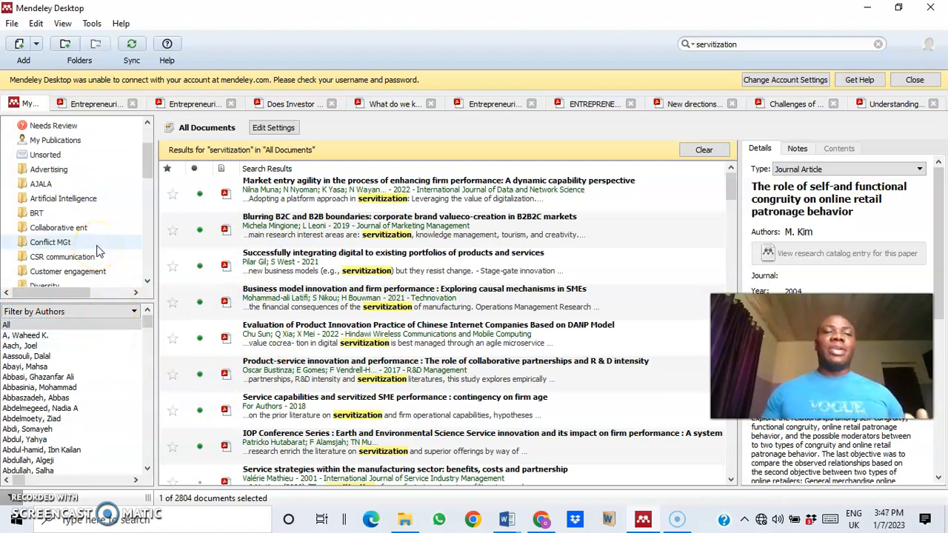
{"action": "scroll", "coordinate": [97, 251], "scroll_direction": "down", "scroll_amount": 3}
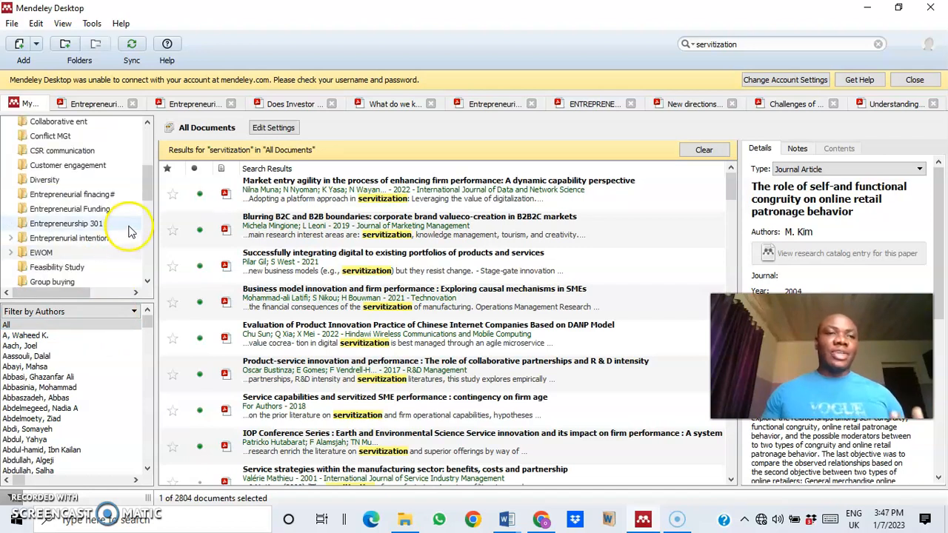
{"action": "left_click", "coordinate": [69, 196]}
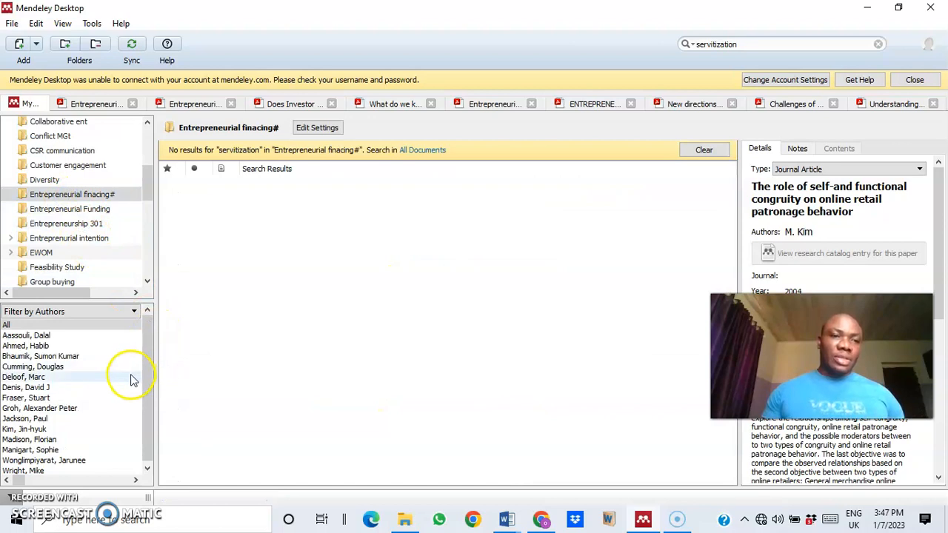
Clear the "servitization" search and filter the folder by the lead author of the 2015 growth paper, followed by the last listed author
{"action": "left_click", "coordinate": [19, 400]}
{"action": "left_click", "coordinate": [704, 149]}
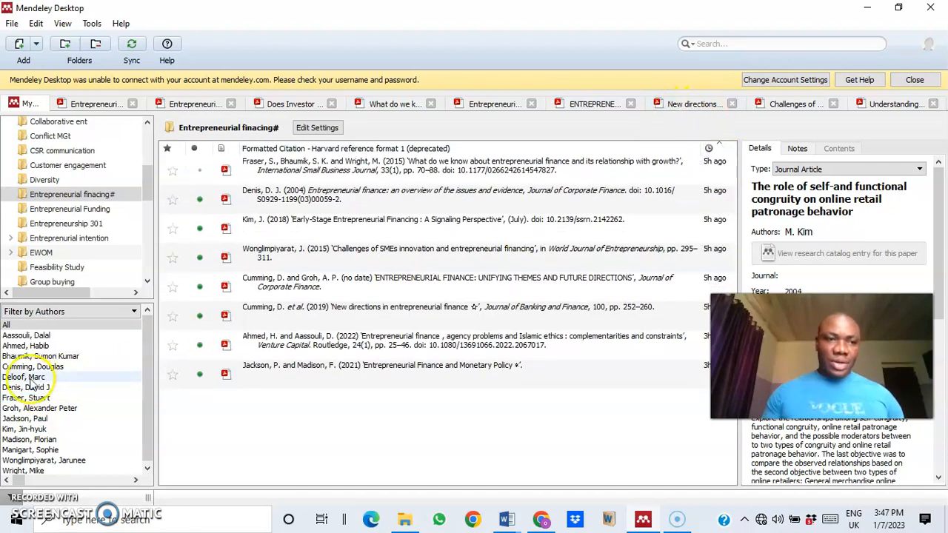
{"action": "left_click", "coordinate": [30, 397]}
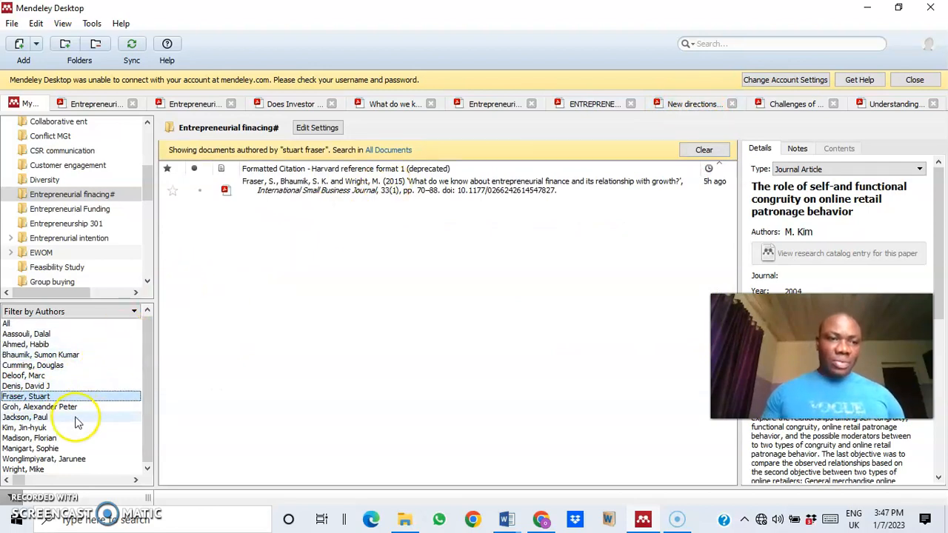
{"action": "left_click", "coordinate": [33, 470]}
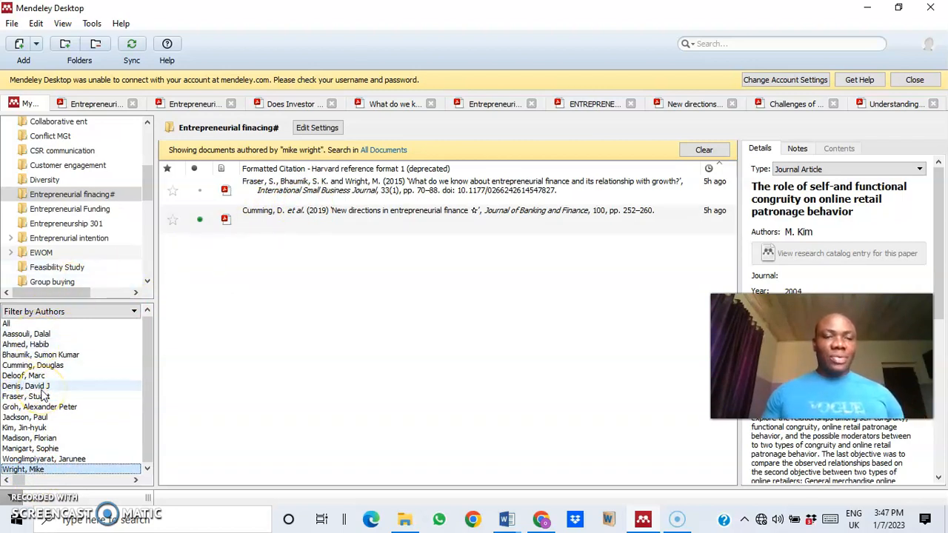
{"action": "left_click", "coordinate": [37, 467]}
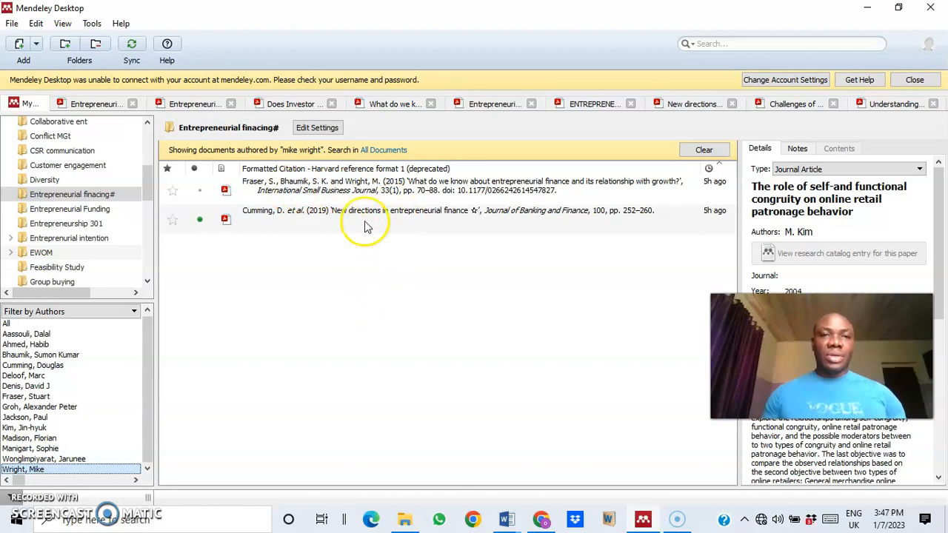
Open "What do we know about entrepreneurial finance and its relationship with growth?" and "New directions in entrepreneurial finance" from the filtered list
{"action": "double_click", "coordinate": [364, 191]}
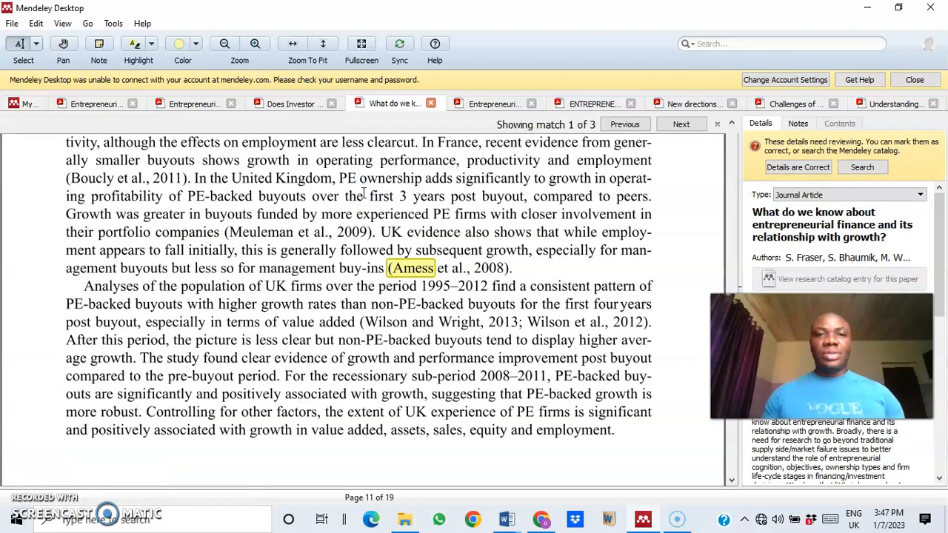
{"action": "left_click", "coordinate": [30, 105]}
{"action": "double_click", "coordinate": [398, 211]}
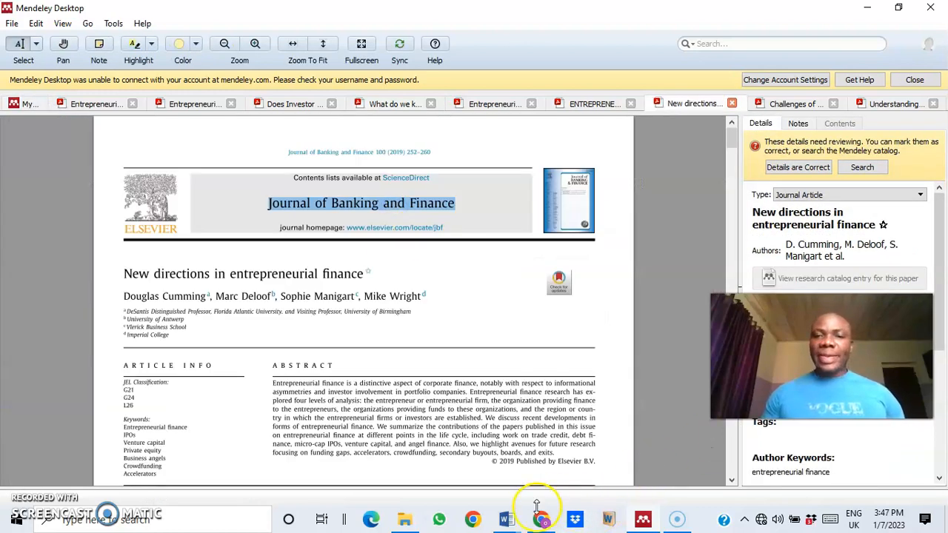
Switch to Document1 in Word and examine the Mendeley-generated entries and the manual 1994 entry under the Reference heading
{"action": "left_click", "coordinate": [506, 520]}
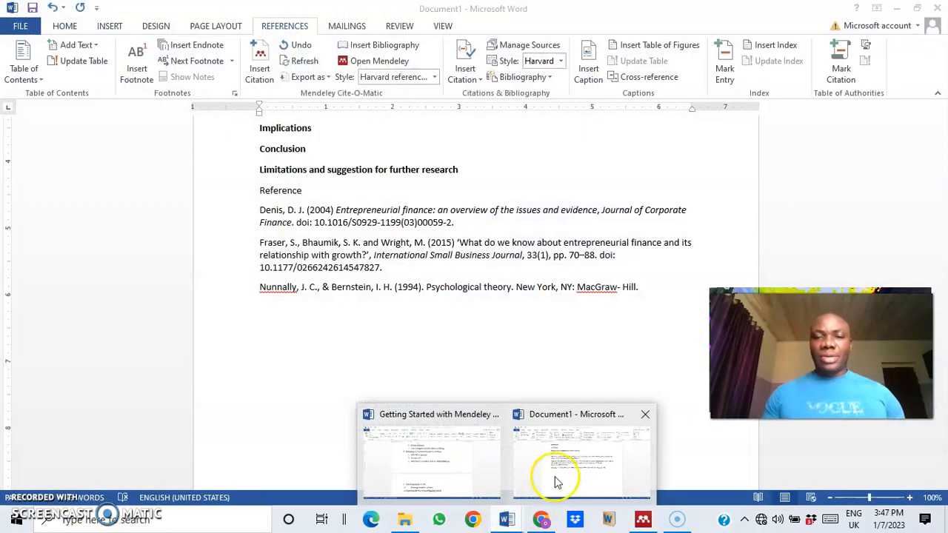
{"action": "left_click", "coordinate": [557, 482]}
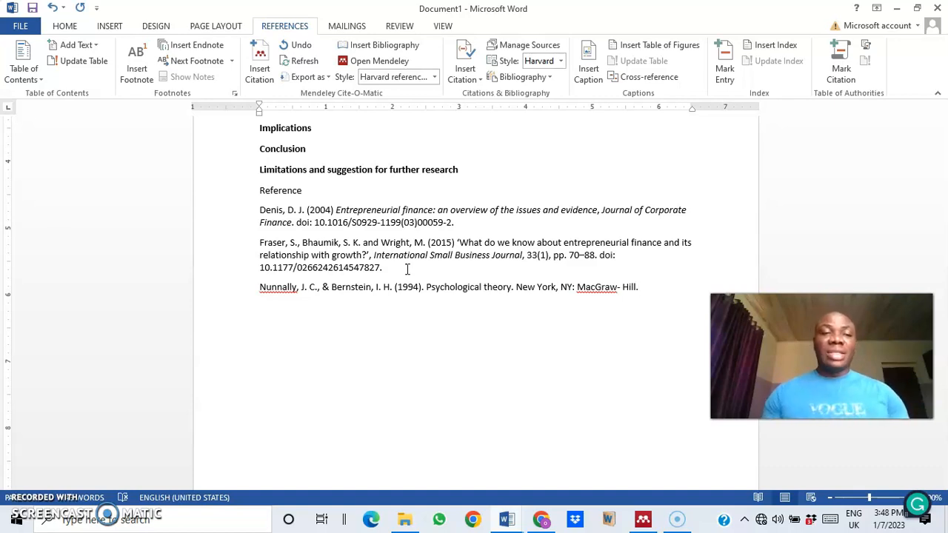
{"action": "left_click", "coordinate": [459, 229]}
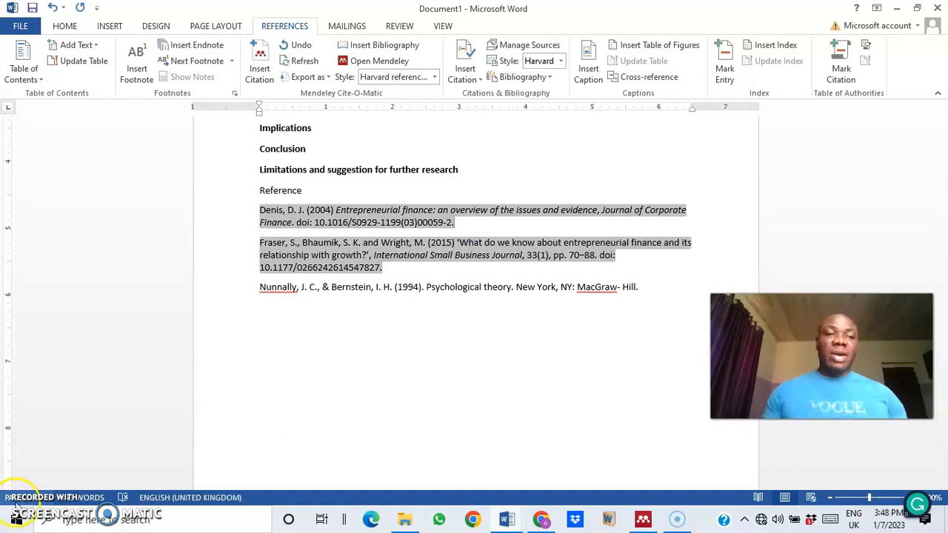
{"action": "left_click", "coordinate": [303, 234]}
{"action": "left_click", "coordinate": [303, 215]}
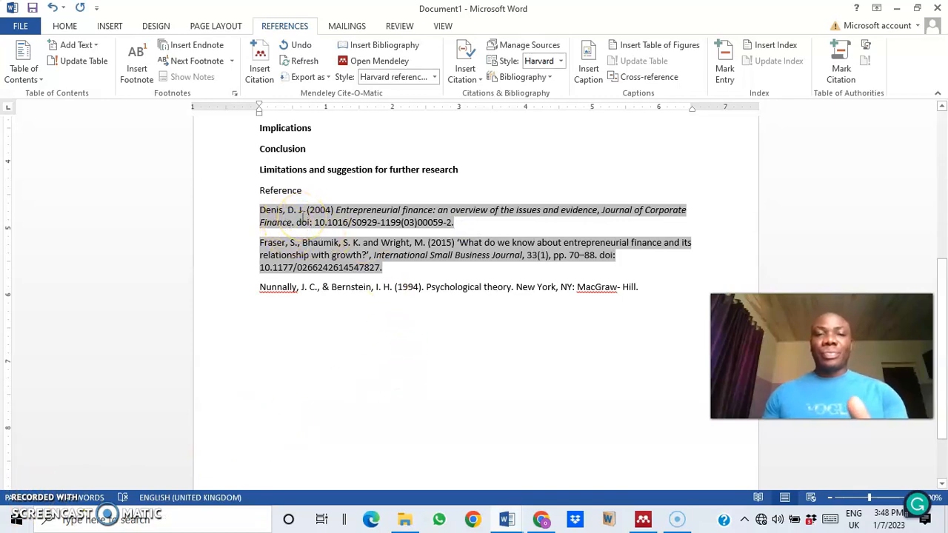
{"action": "left_click", "coordinate": [252, 211]}
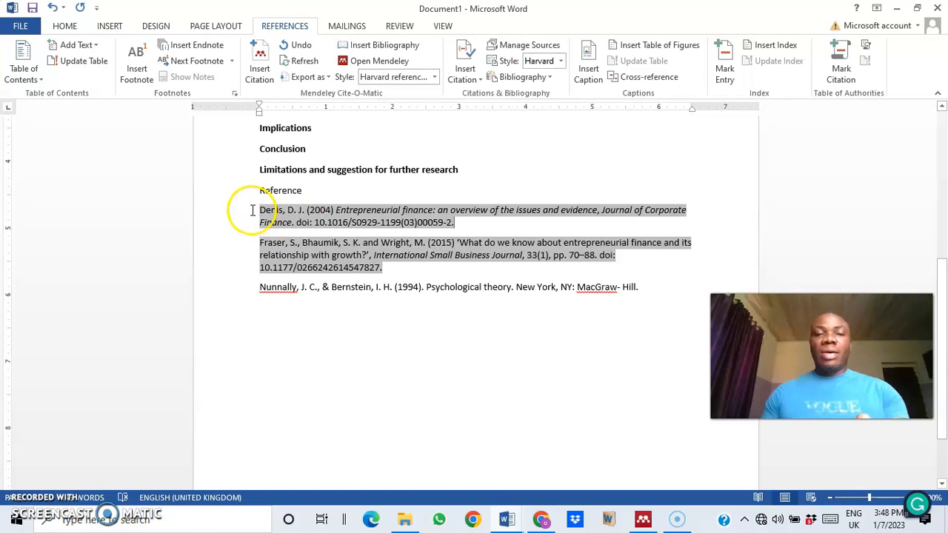
{"action": "left_click", "coordinate": [373, 287]}
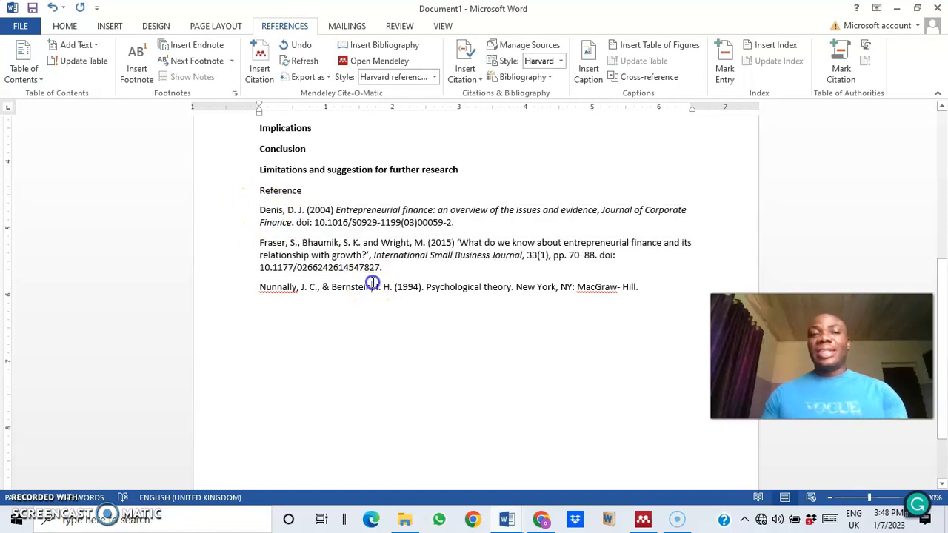
{"action": "left_click", "coordinate": [337, 248]}
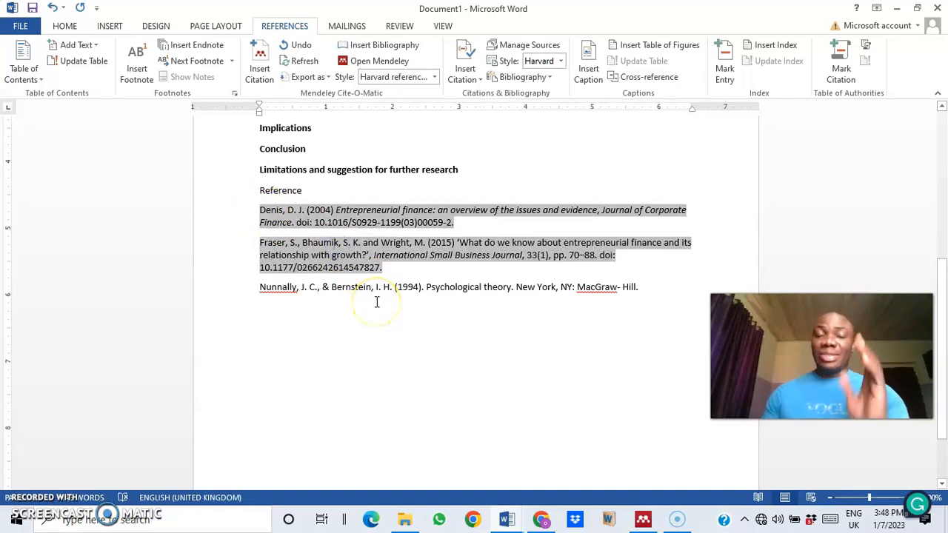
Check the 2004 in-text citation in the Introduction against its entry in the reference list
{"action": "scroll", "coordinate": [376, 301], "scroll_direction": "up", "scroll_amount": 5}
{"action": "left_click", "coordinate": [302, 155]}
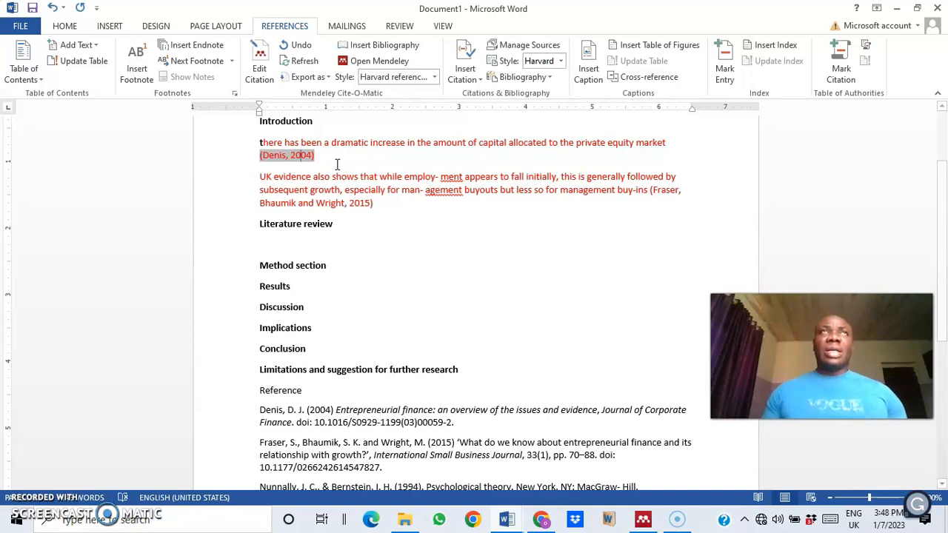
{"action": "left_click", "coordinate": [381, 405]}
{"action": "scroll", "coordinate": [381, 406], "scroll_direction": "down", "scroll_amount": 2}
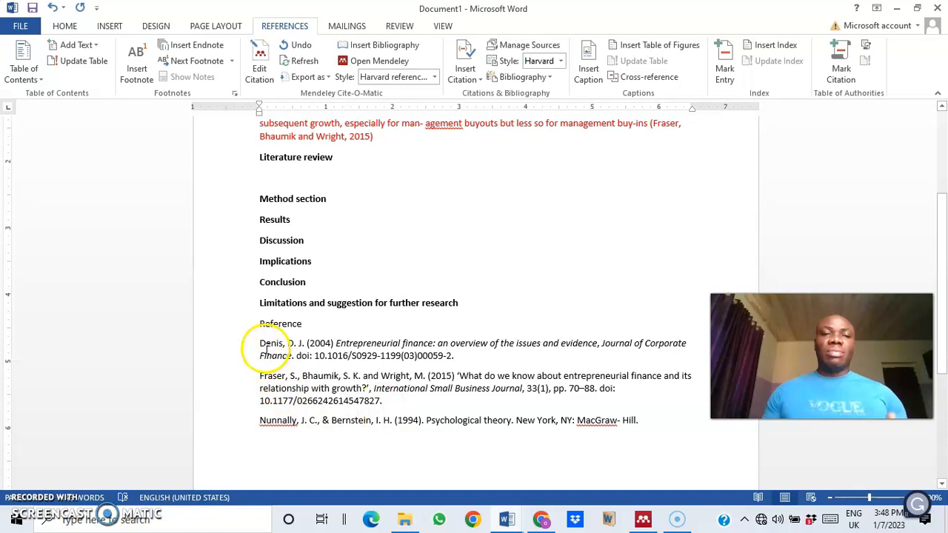
Try to sort the three entries under the Reference heading alphabetically
{"action": "left_click_drag", "start_coordinate": [267, 348], "coordinate": [640, 422]}
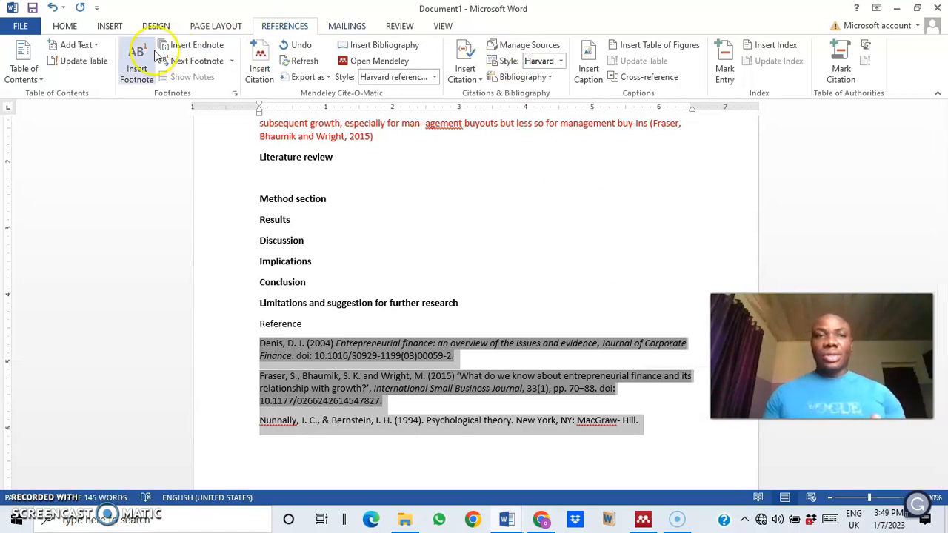
{"action": "left_click", "coordinate": [65, 27]}
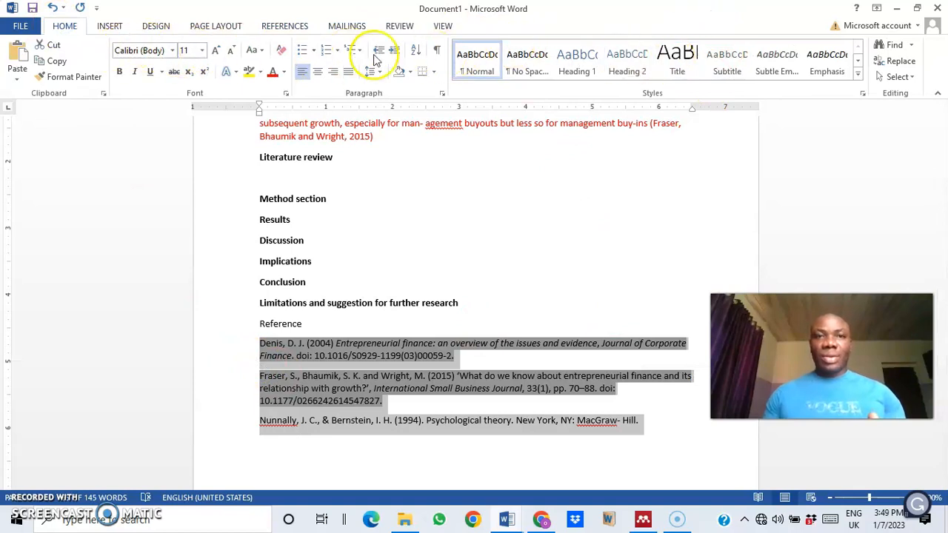
{"action": "left_click", "coordinate": [418, 52]}
{"action": "left_click", "coordinate": [639, 375]}
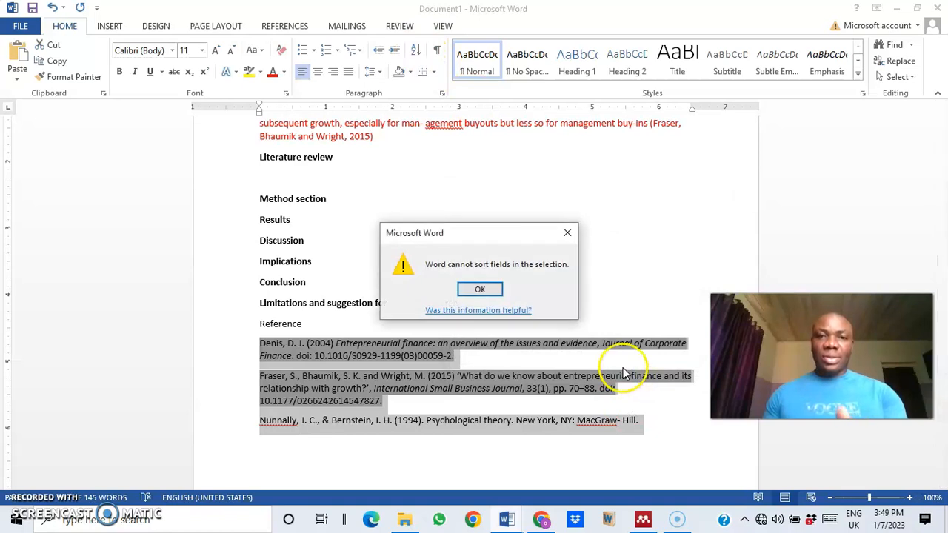
{"action": "left_click", "coordinate": [483, 289]}
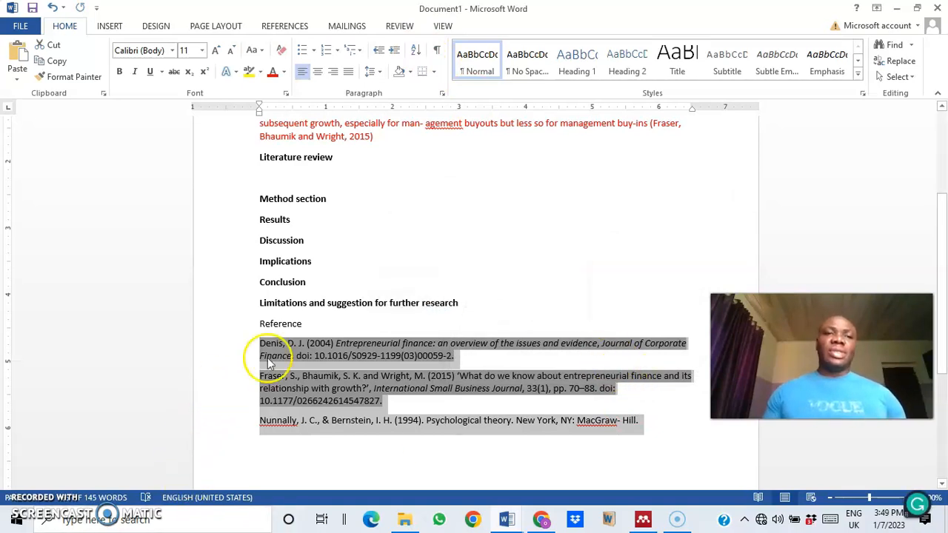
Copy the three entries under Reference, delete them along with the leftover period, and paste them back as text only
{"action": "scroll", "coordinate": [359, 292], "scroll_direction": "up", "scroll_amount": 4}
{"action": "scroll", "coordinate": [364, 282], "scroll_direction": "down", "scroll_amount": 4}
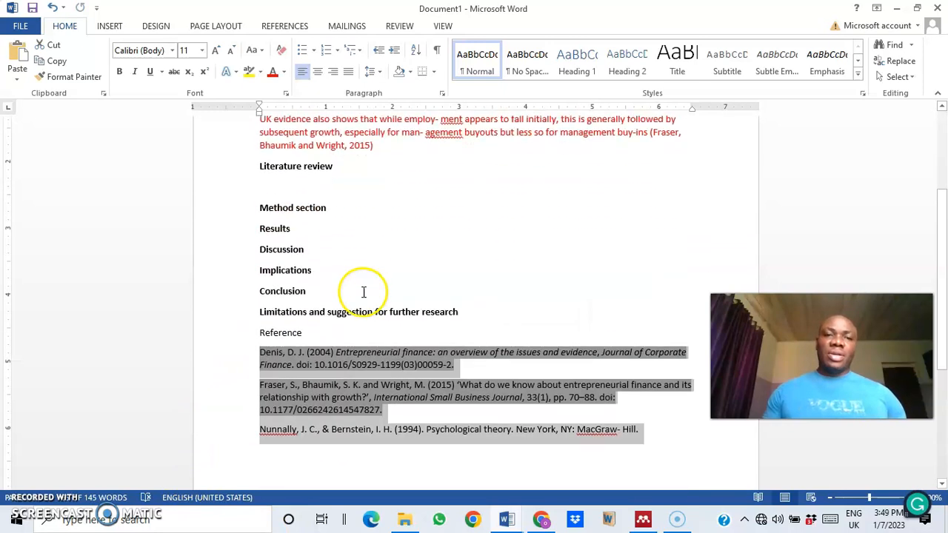
{"action": "left_click", "coordinate": [259, 340]}
{"action": "left_click_drag", "start_coordinate": [257, 340], "coordinate": [635, 420]}
{"action": "key", "text": "ctrl+c"}
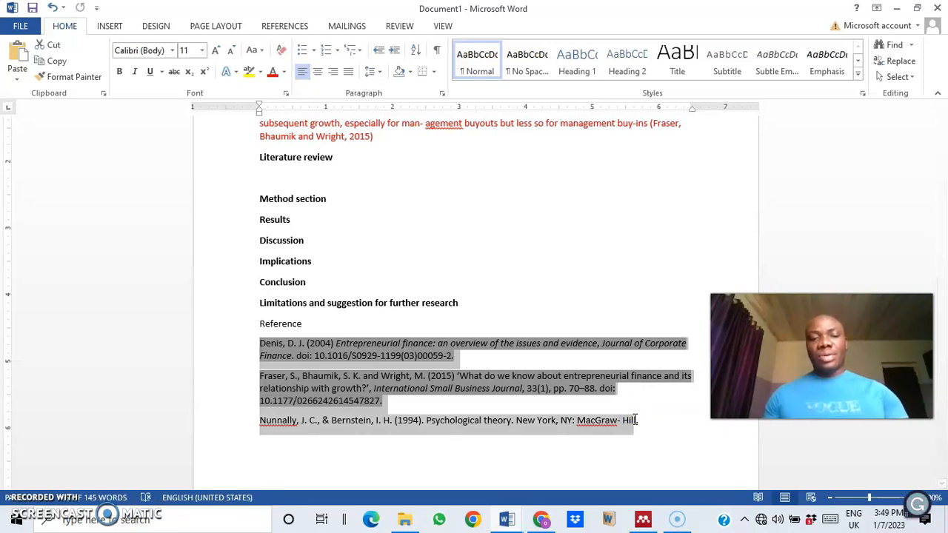
{"action": "key", "text": "Delete"}
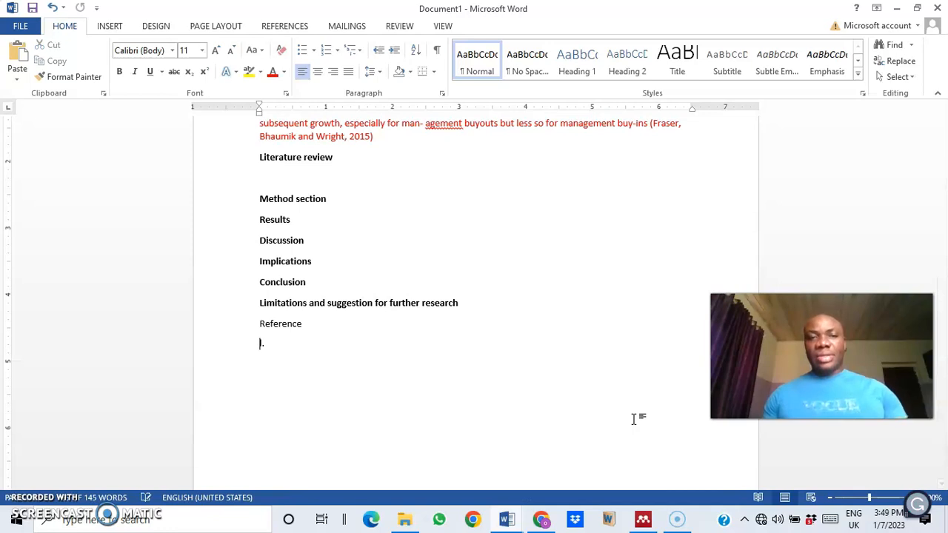
{"action": "key", "text": "Delete"}
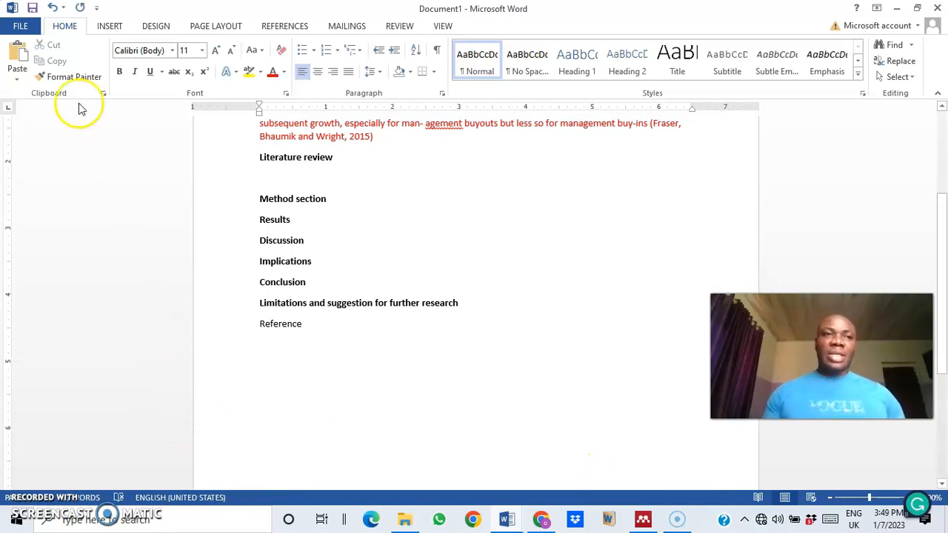
{"action": "left_click", "coordinate": [17, 80]}
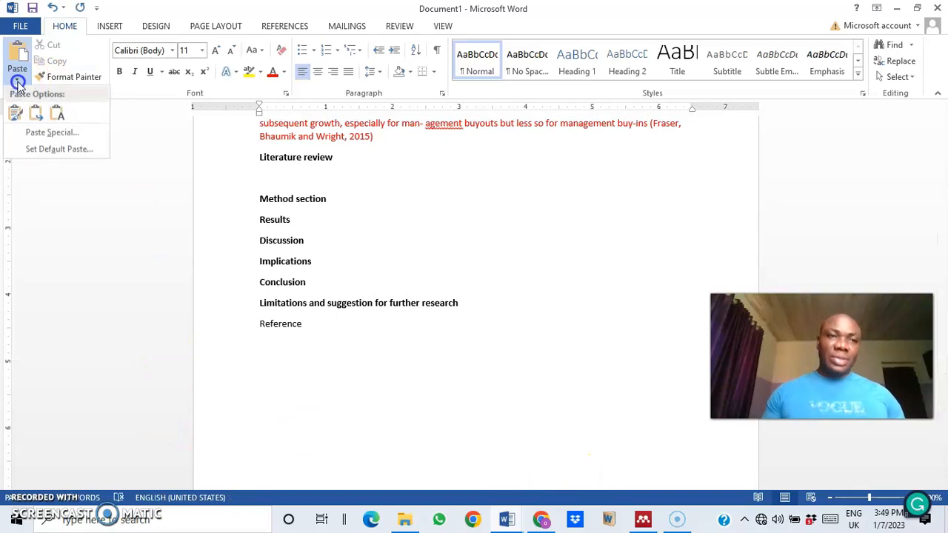
{"action": "left_click", "coordinate": [58, 116]}
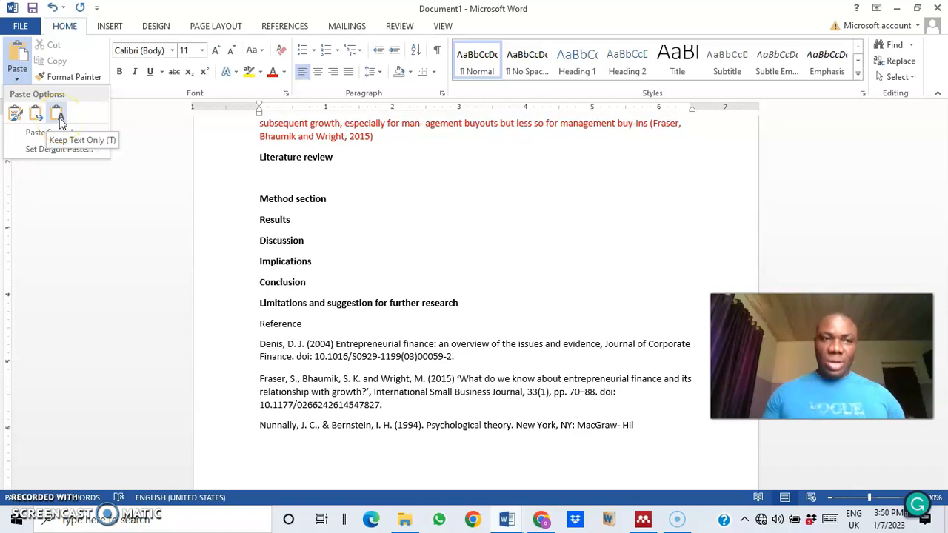
{"action": "left_click", "coordinate": [57, 116]}
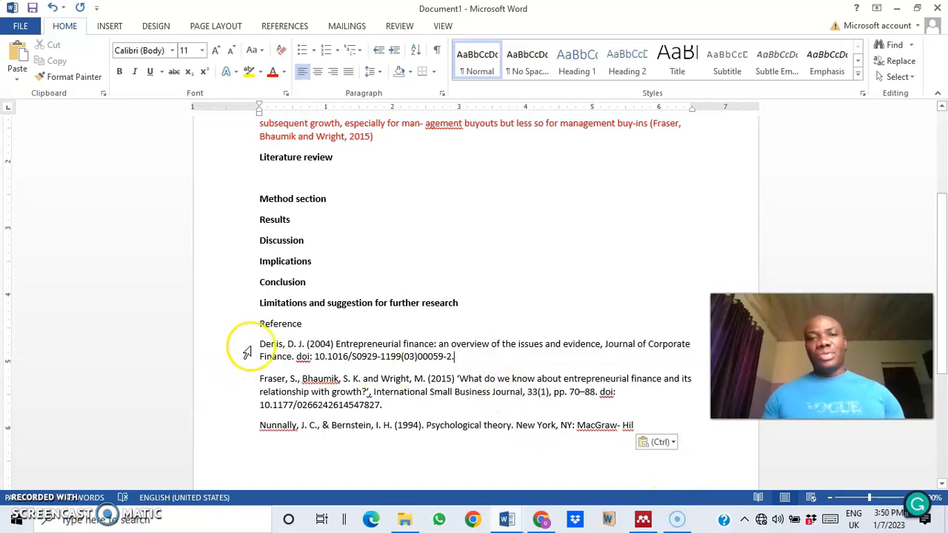
Sort the three plain-text reference entries alphabetically and deselect them
{"action": "left_click_drag", "start_coordinate": [256, 343], "coordinate": [674, 423]}
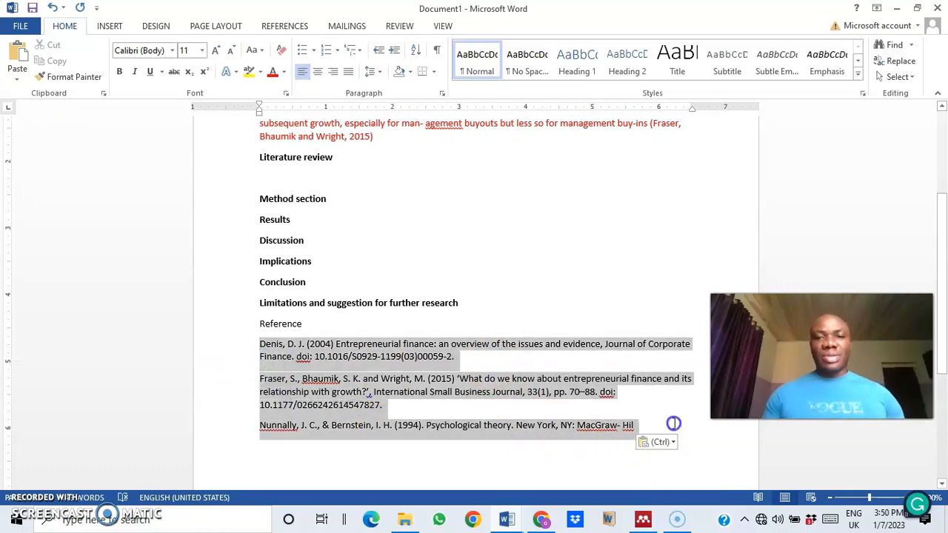
{"action": "left_click", "coordinate": [586, 271]}
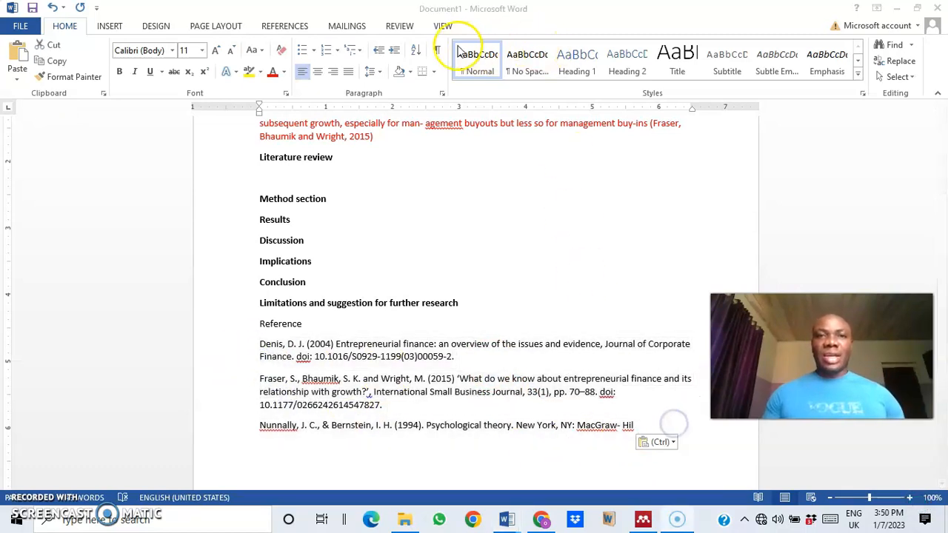
{"action": "left_click", "coordinate": [416, 50]}
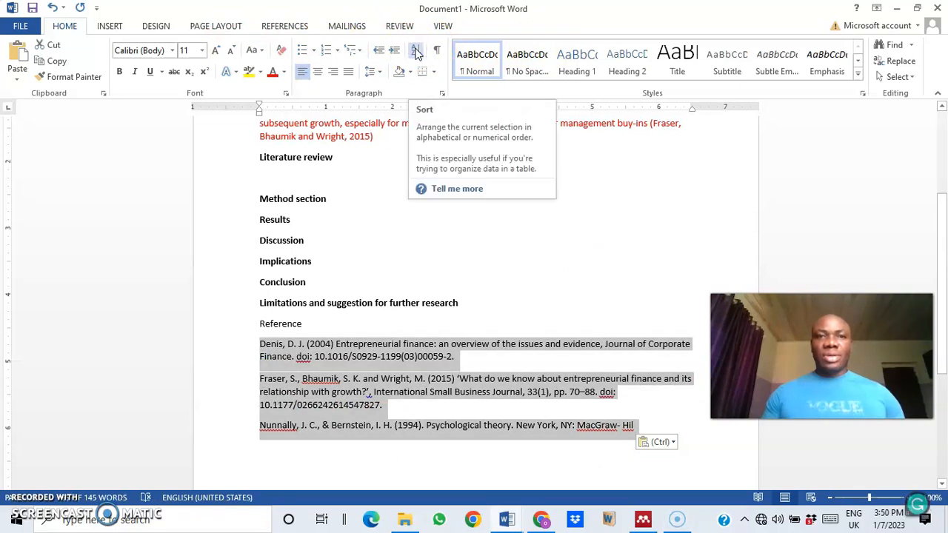
{"action": "left_click", "coordinate": [414, 50]}
{"action": "left_click", "coordinate": [622, 376]}
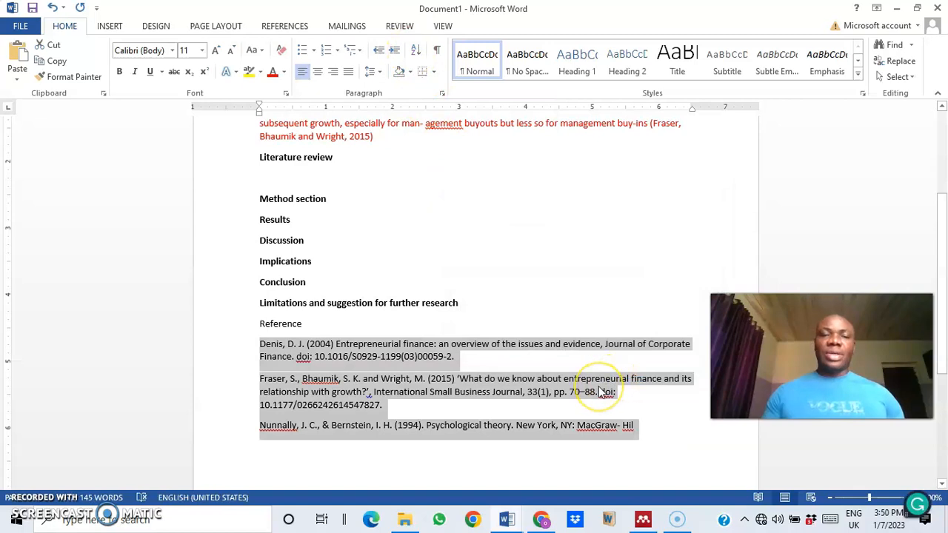
{"action": "left_click", "coordinate": [333, 409]}
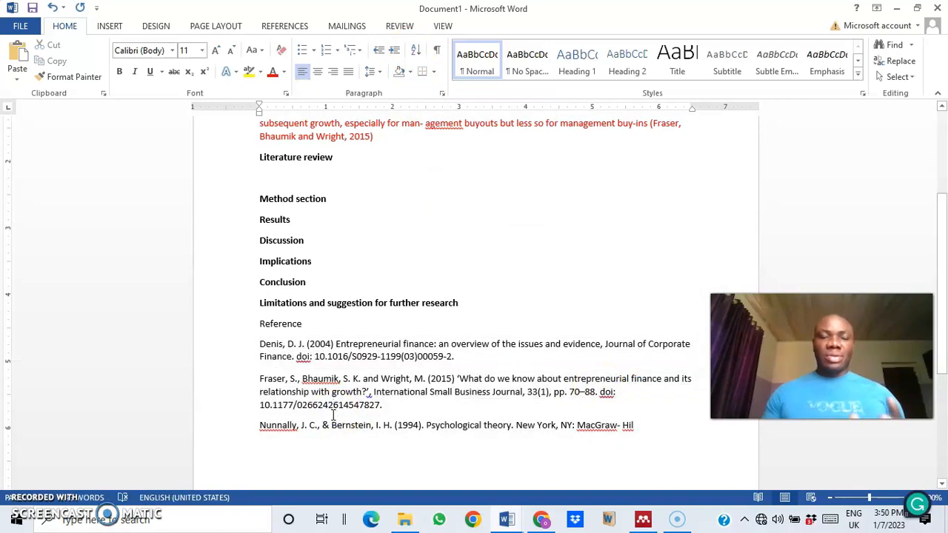
{"action": "left_click", "coordinate": [337, 404]}
Copy the 2004 in-text citation in the Introduction, delete it, and paste it back as text only at the end of its sentence
{"action": "scroll", "coordinate": [332, 398], "scroll_direction": "up", "scroll_amount": 5}
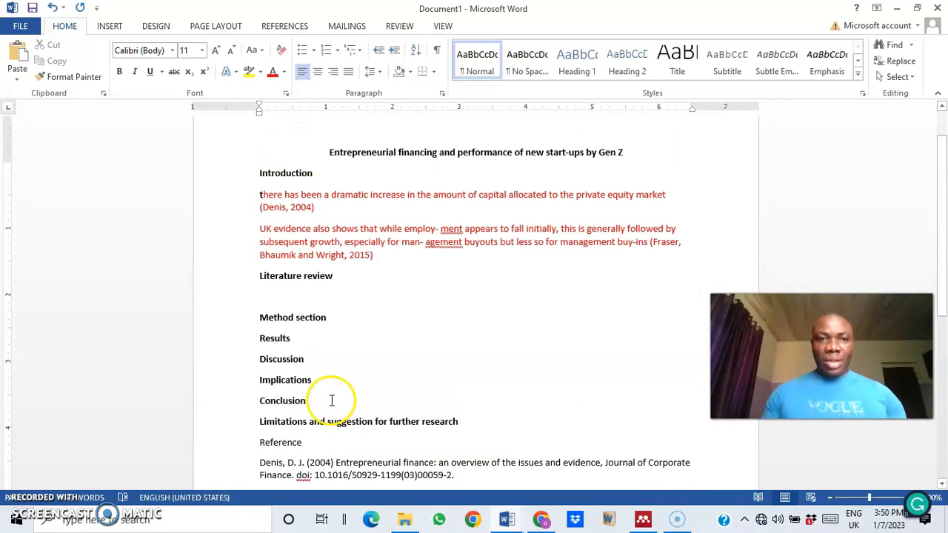
{"action": "left_click_drag", "start_coordinate": [332, 256], "coordinate": [257, 258]}
{"action": "key", "text": "ctrl+c"}
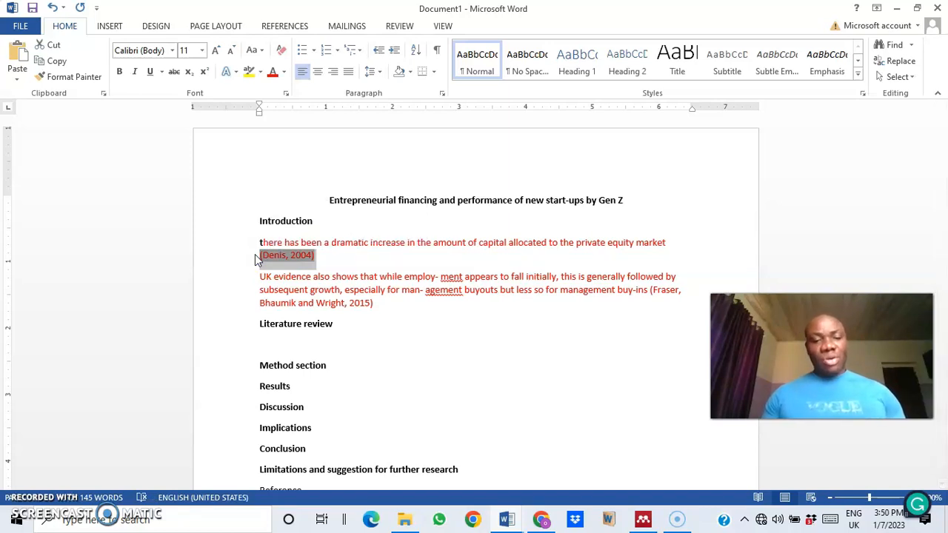
{"action": "key", "text": "BackSpace"}
{"action": "left_click", "coordinate": [591, 264]}
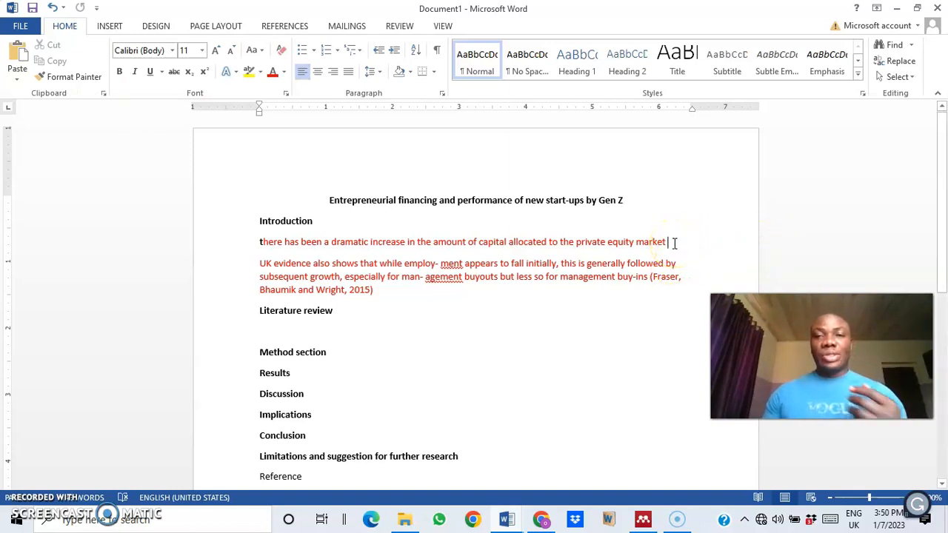
{"action": "left_click", "coordinate": [17, 74]}
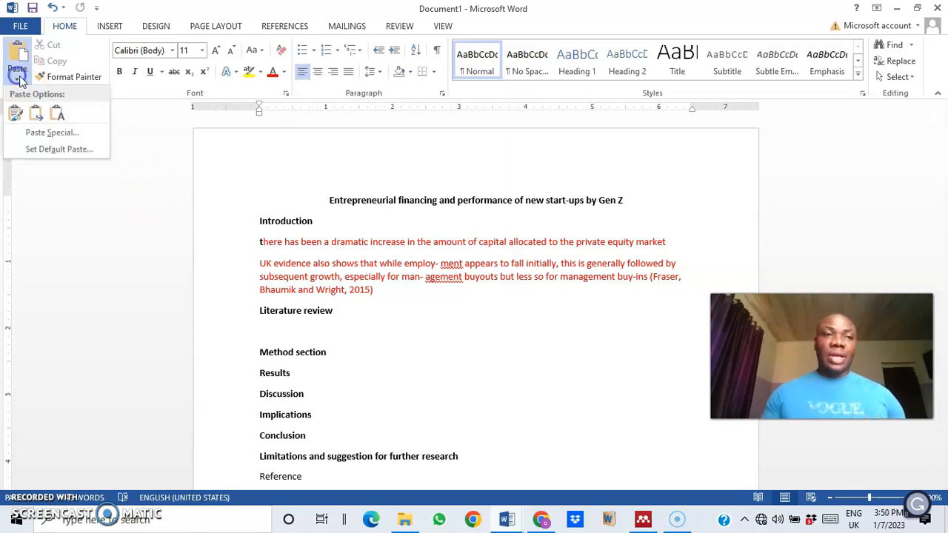
{"action": "left_click", "coordinate": [57, 115]}
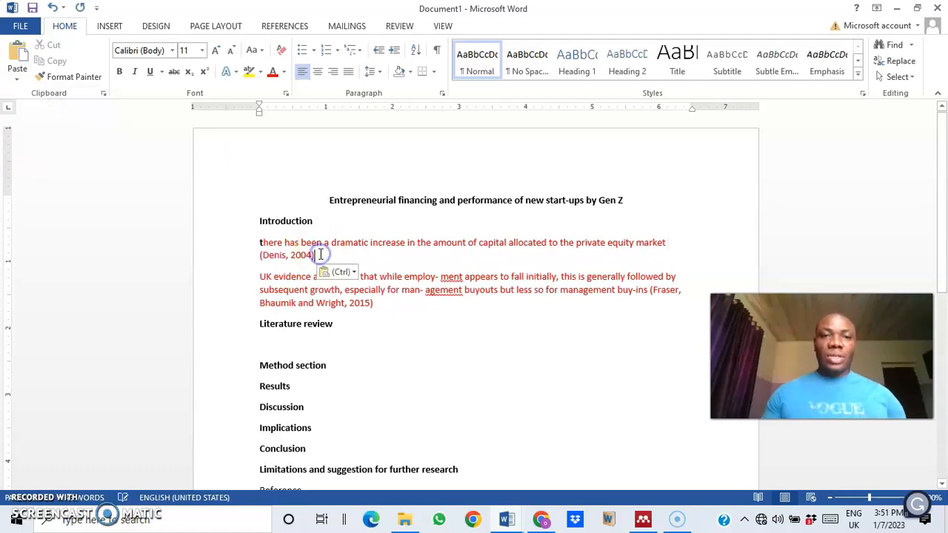
{"action": "left_click_drag", "start_coordinate": [320, 255], "coordinate": [258, 245]}
{"action": "left_click", "coordinate": [268, 263]}
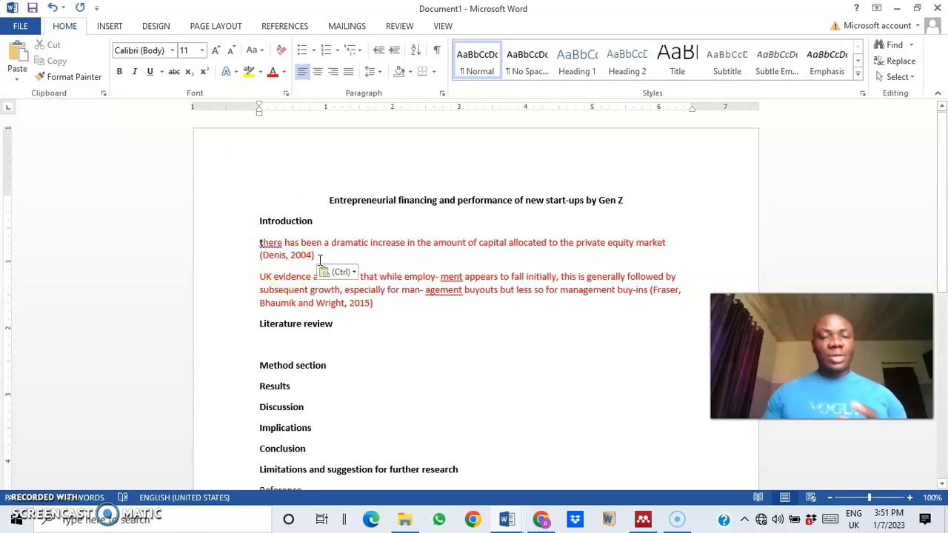
Compare the plain-text 2004 citation in the Introduction with its entry under the Reference heading
{"action": "scroll", "coordinate": [320, 259], "scroll_direction": "down", "scroll_amount": 8}
{"action": "scroll", "coordinate": [397, 367], "scroll_direction": "up", "scroll_amount": 4}
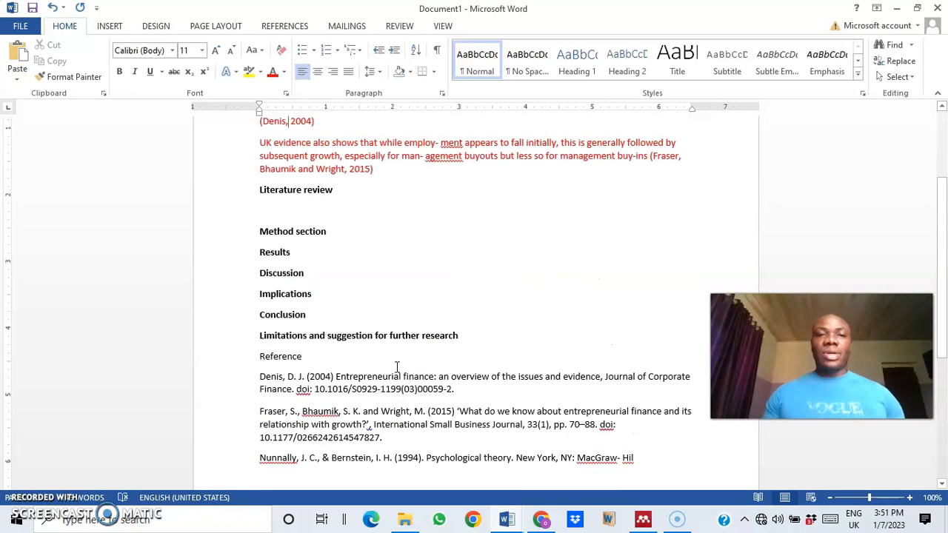
{"action": "scroll", "coordinate": [396, 366], "scroll_direction": "up", "scroll_amount": 3}
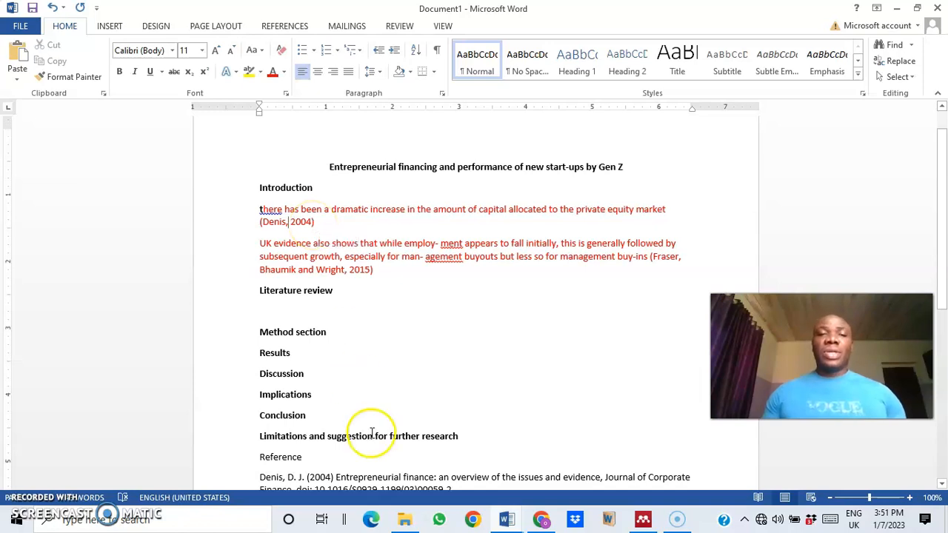
{"action": "scroll", "coordinate": [366, 429], "scroll_direction": "down", "scroll_amount": 2}
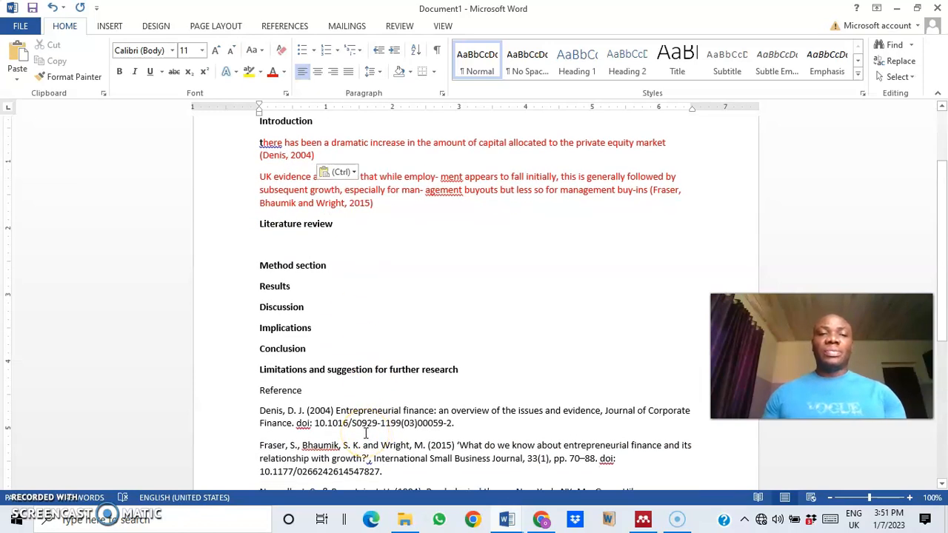
{"action": "scroll", "coordinate": [366, 433], "scroll_direction": "up", "scroll_amount": 2}
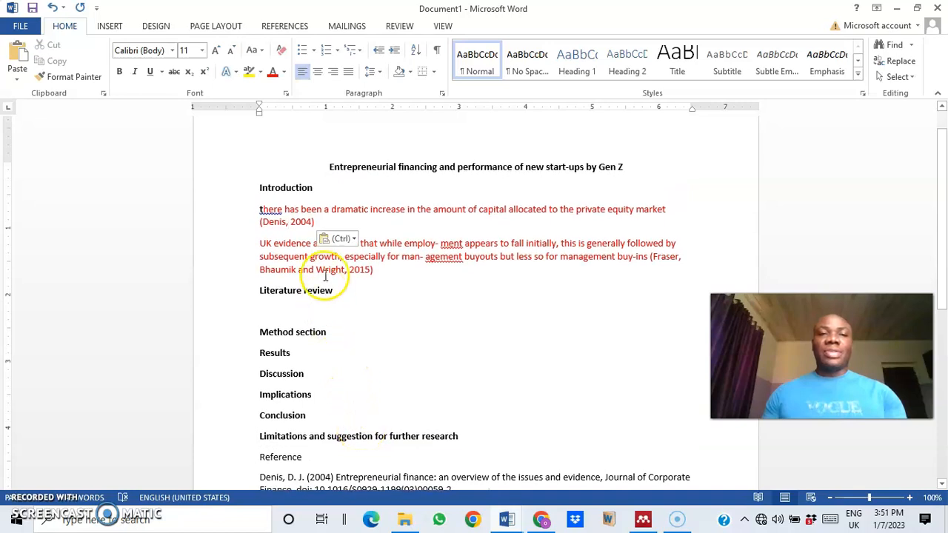
Examine the 2015 and 2004 in-text citations in the Introduction alongside the sentence about private equity capital
{"action": "left_click", "coordinate": [372, 270]}
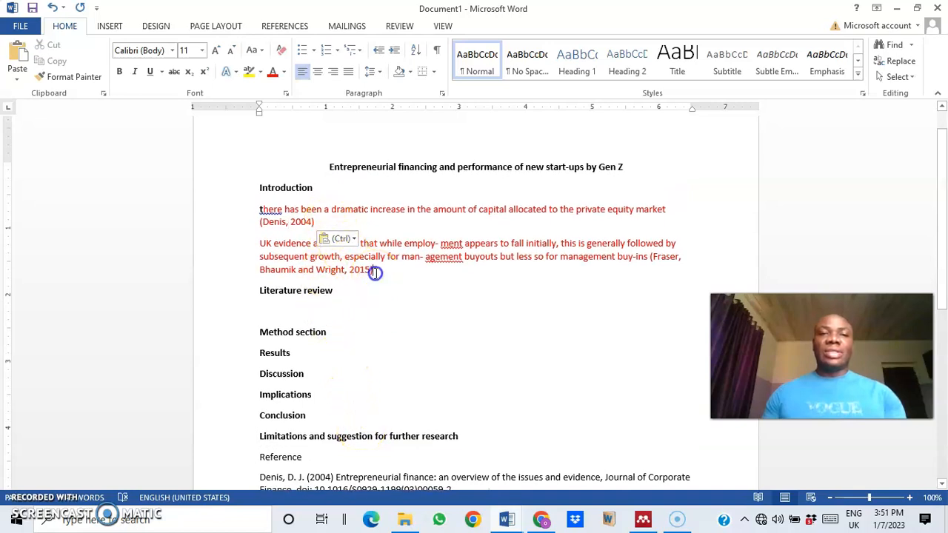
{"action": "left_click", "coordinate": [651, 258], "text": "shift"}
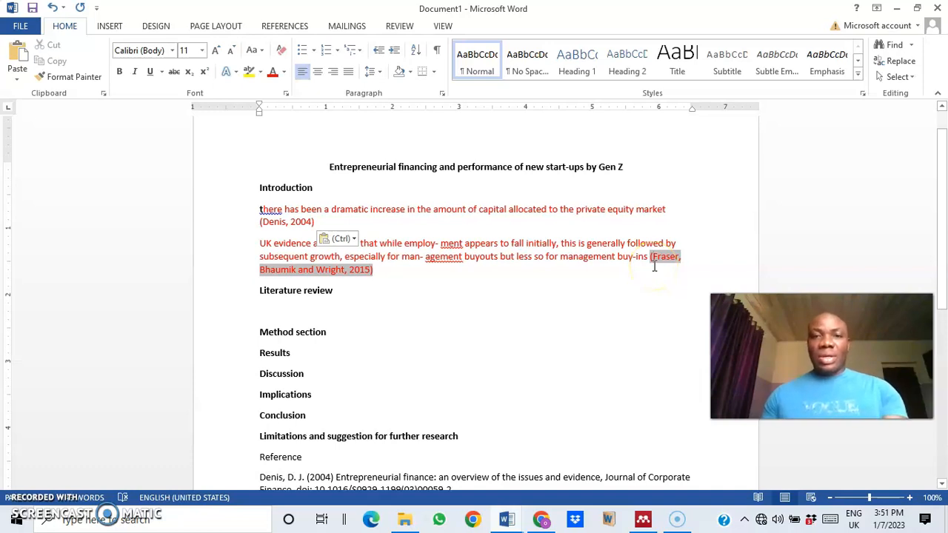
{"action": "left_click_drag", "start_coordinate": [651, 257], "coordinate": [371, 278]}
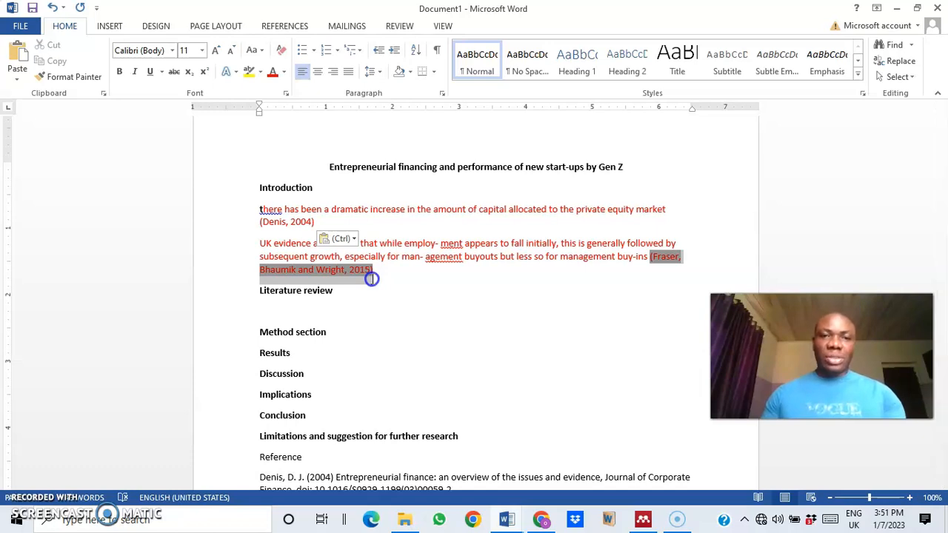
{"action": "left_click_drag", "start_coordinate": [371, 278], "coordinate": [372, 280]}
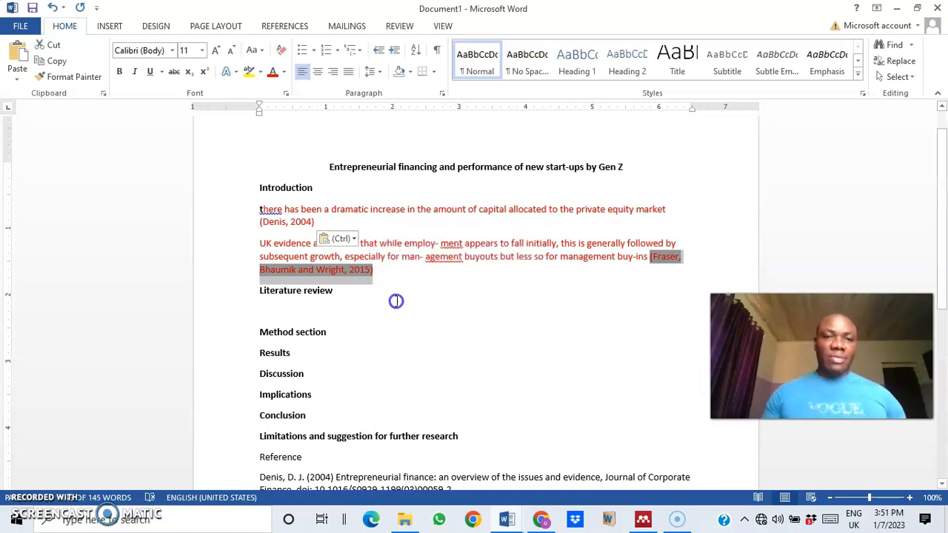
{"action": "left_click", "coordinate": [394, 300]}
{"action": "left_click_drag", "start_coordinate": [260, 209], "coordinate": [662, 211]}
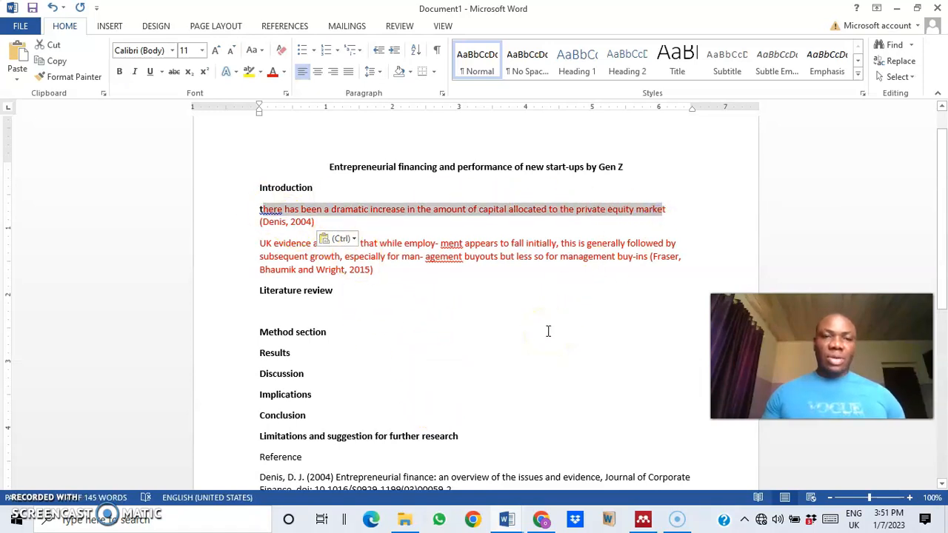
{"action": "left_click_drag", "start_coordinate": [313, 222], "coordinate": [254, 224]}
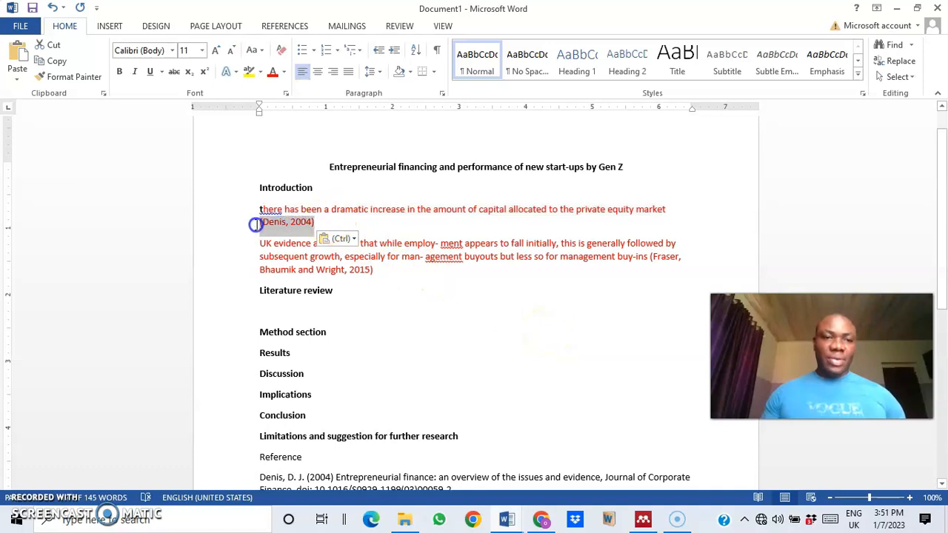
{"action": "left_click", "coordinate": [439, 318]}
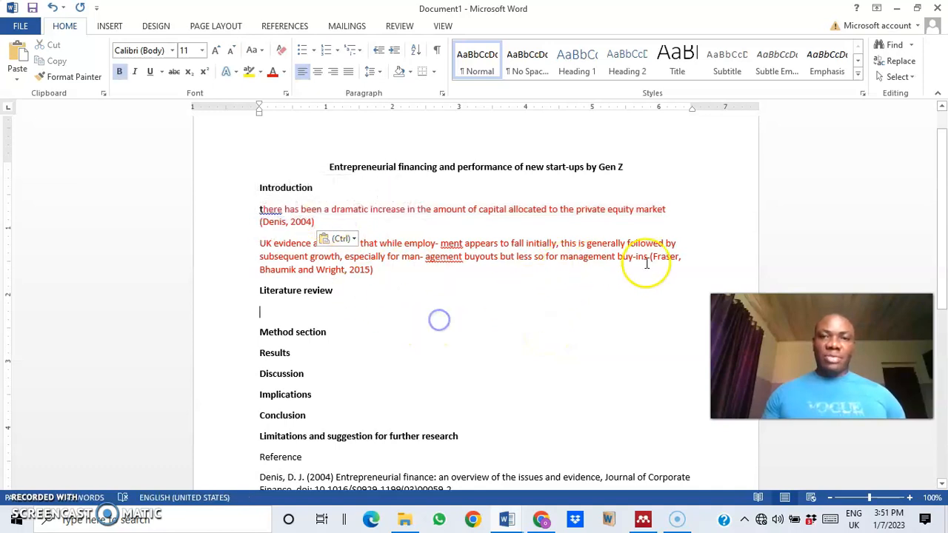
{"action": "left_click_drag", "start_coordinate": [650, 256], "coordinate": [379, 277]}
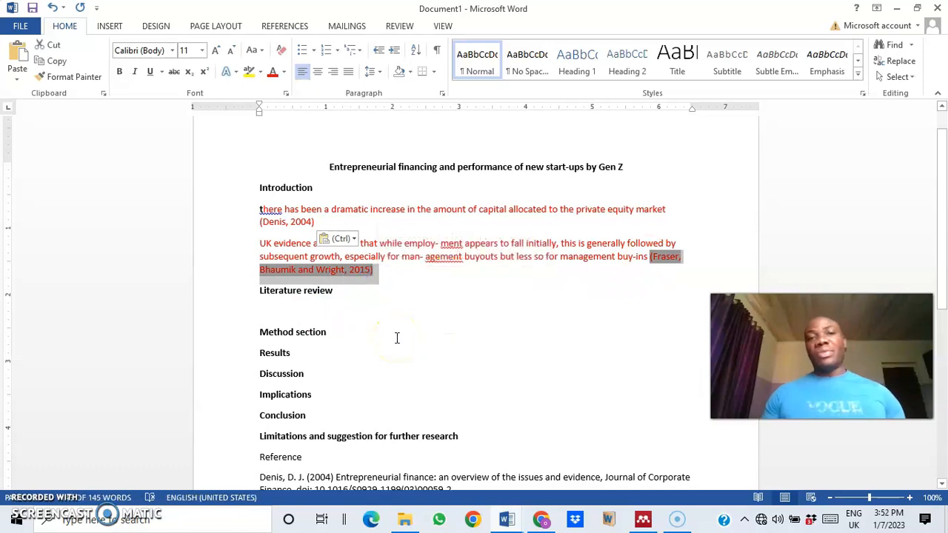
Check the UK evidence statement and its 2015 citation against the matching entry in the reference list
{"action": "left_click_drag", "start_coordinate": [260, 243], "coordinate": [638, 257]}
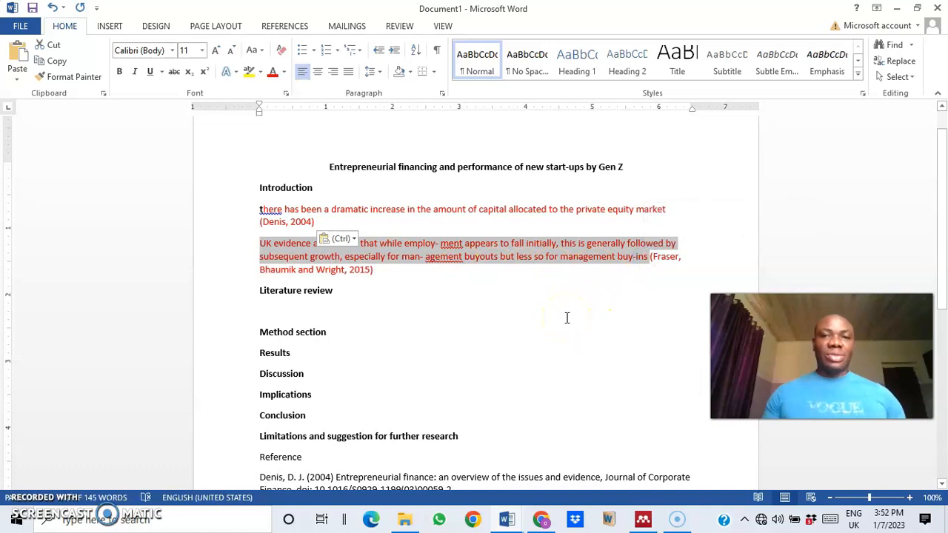
{"action": "scroll", "coordinate": [571, 303], "scroll_direction": "down", "scroll_amount": 3}
{"action": "left_click", "coordinate": [310, 425]}
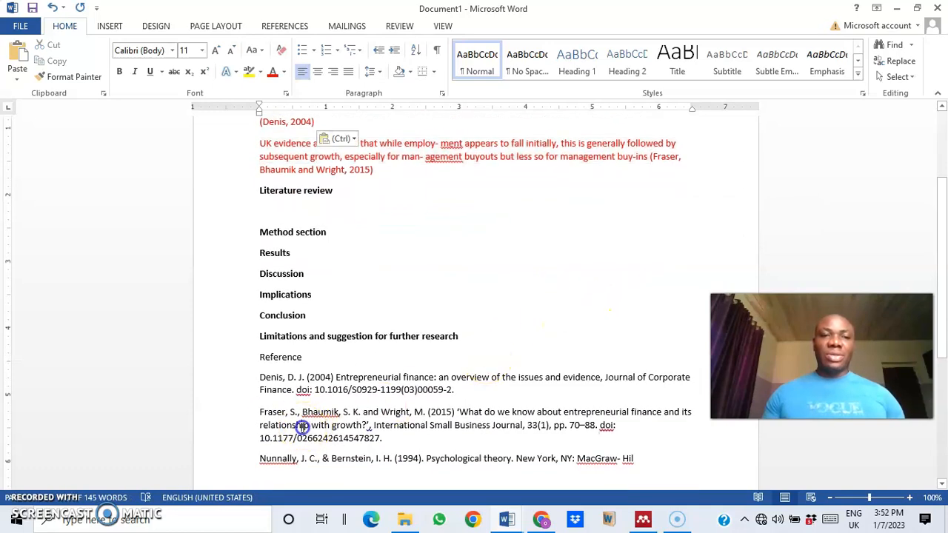
{"action": "left_click_drag", "start_coordinate": [252, 417], "coordinate": [400, 444]}
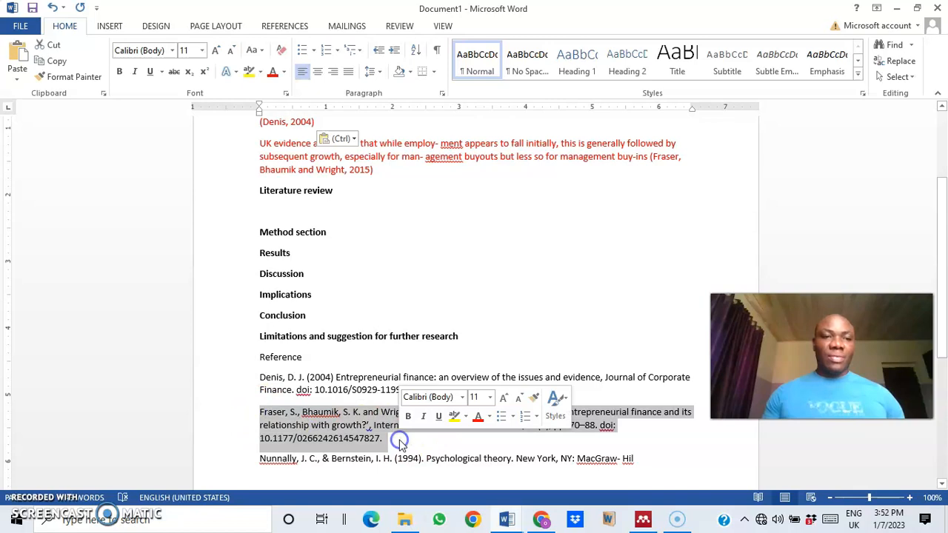
{"action": "left_click", "coordinate": [658, 173]}
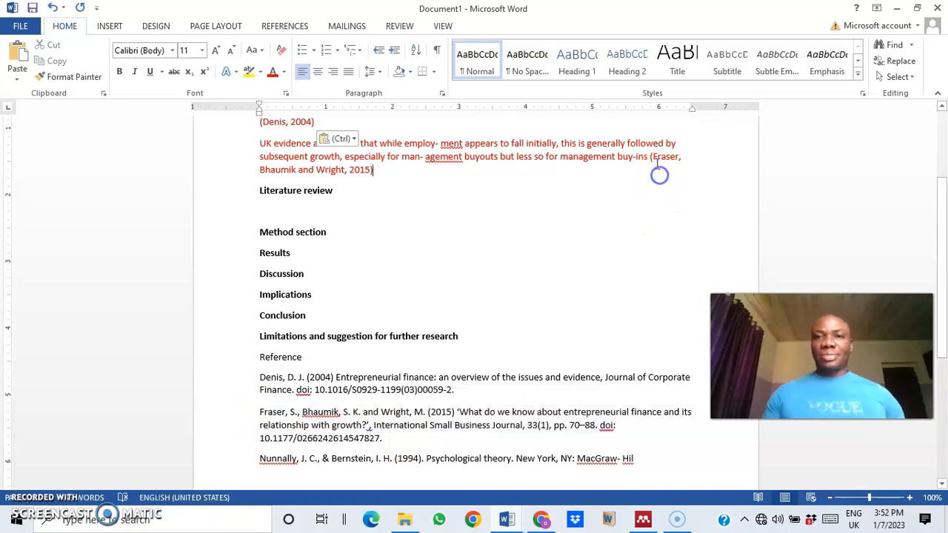
Put the 2015 citation on its own line, cut it out, and paste it as text only at the end of the UK evidence sentence
{"action": "left_click", "coordinate": [651, 157]}
{"action": "key", "text": "Return"}
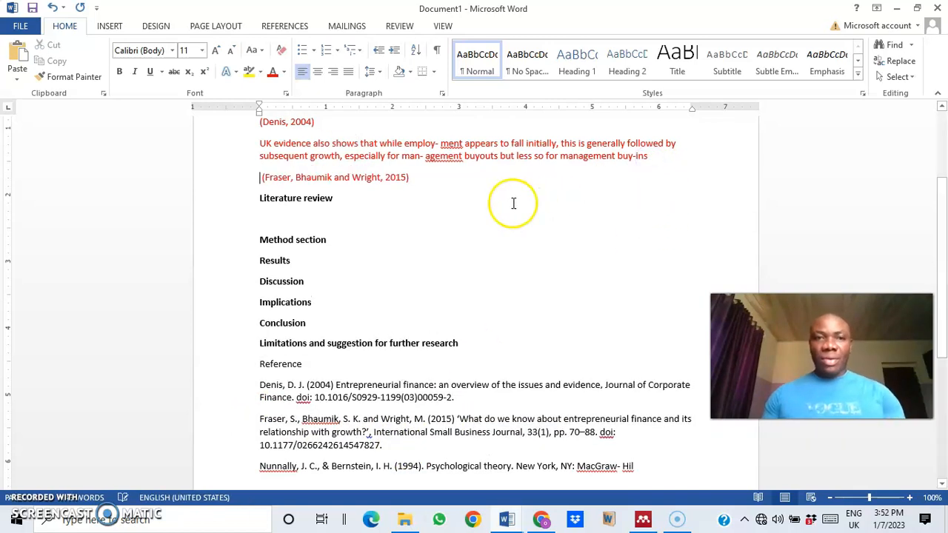
{"action": "left_click_drag", "start_coordinate": [407, 177], "coordinate": [249, 176]}
{"action": "key", "text": "ctrl+c"}
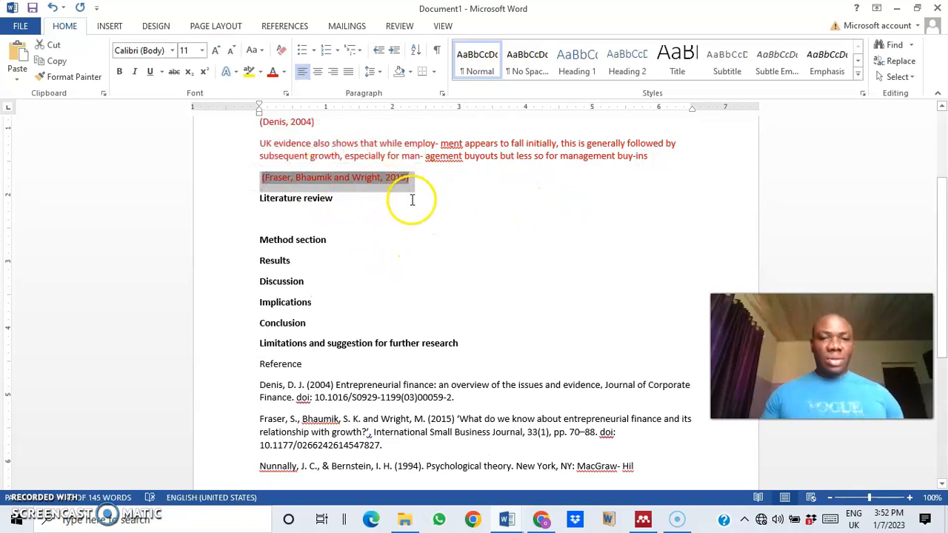
{"action": "key", "text": "Delete"}
{"action": "left_click", "coordinate": [657, 157]}
{"action": "left_click", "coordinate": [17, 74]}
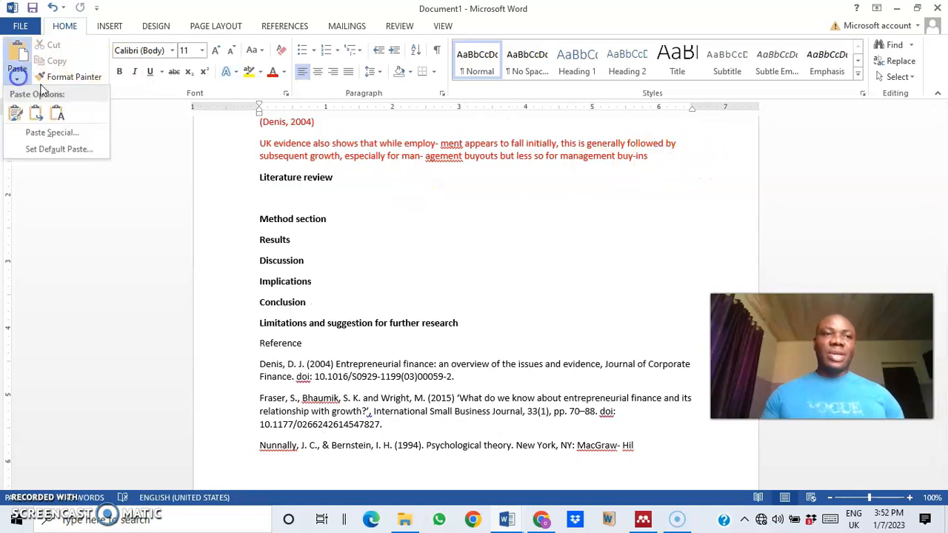
{"action": "left_click", "coordinate": [62, 117]}
{"action": "left_click", "coordinate": [379, 171]}
{"action": "left_click_drag", "start_coordinate": [259, 142], "coordinate": [387, 177]}
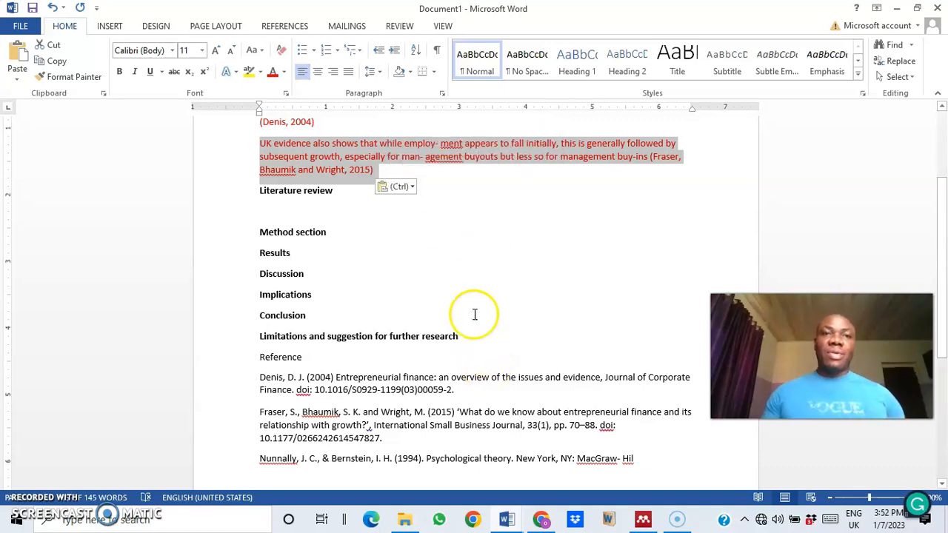
Save the document in Documents as Entrepreneurial financing and performance of new start.docx, and export it without Mendeley fields as MENDELEY_20230107155255.docx
{"action": "left_click", "coordinate": [285, 26]}
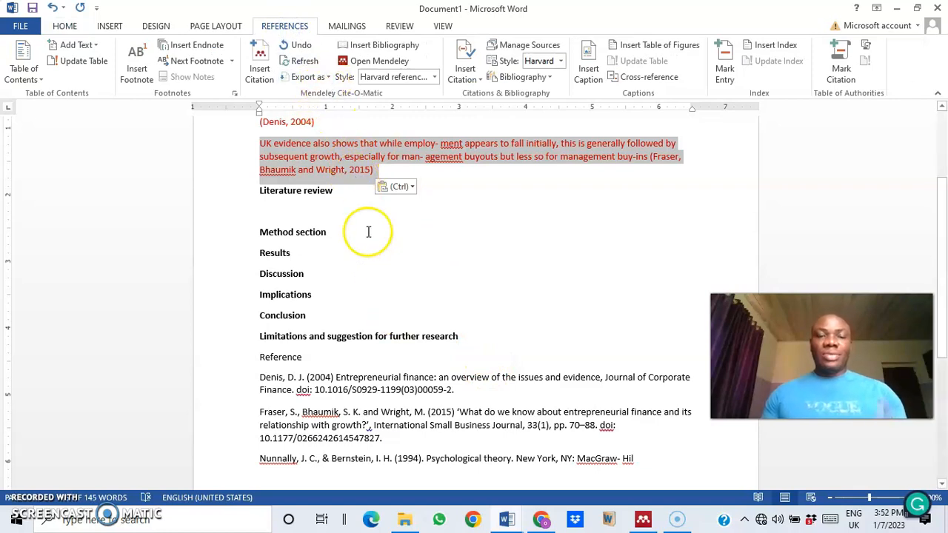
{"action": "left_click", "coordinate": [325, 77]}
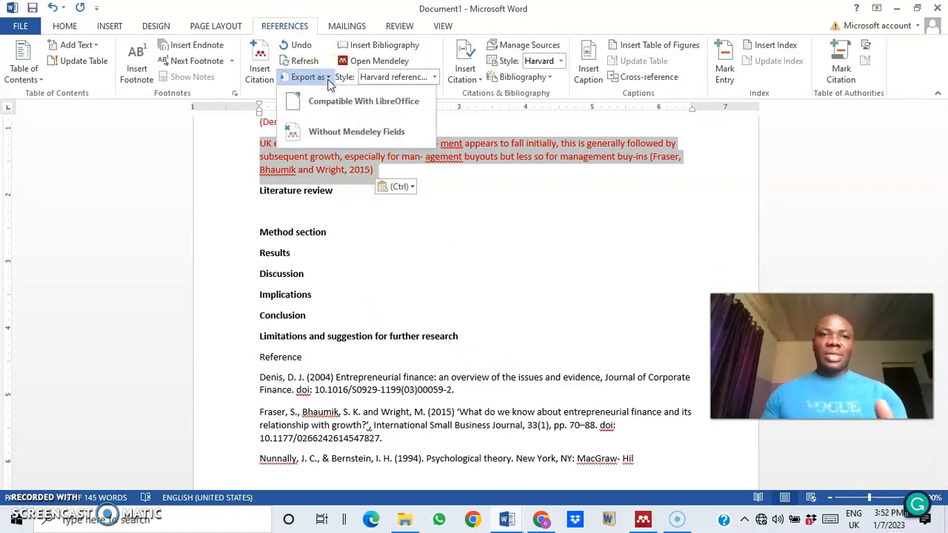
{"action": "left_click", "coordinate": [345, 139]}
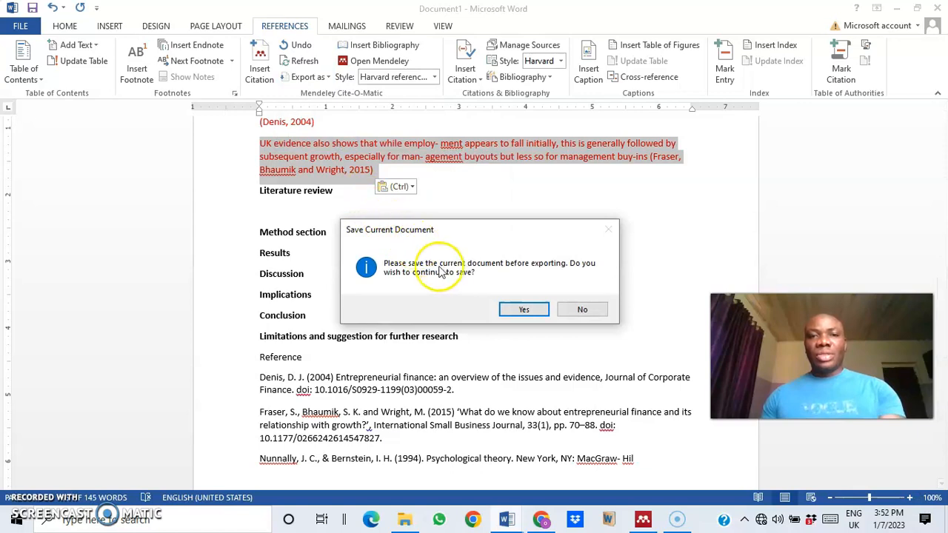
{"action": "left_click", "coordinate": [529, 308]}
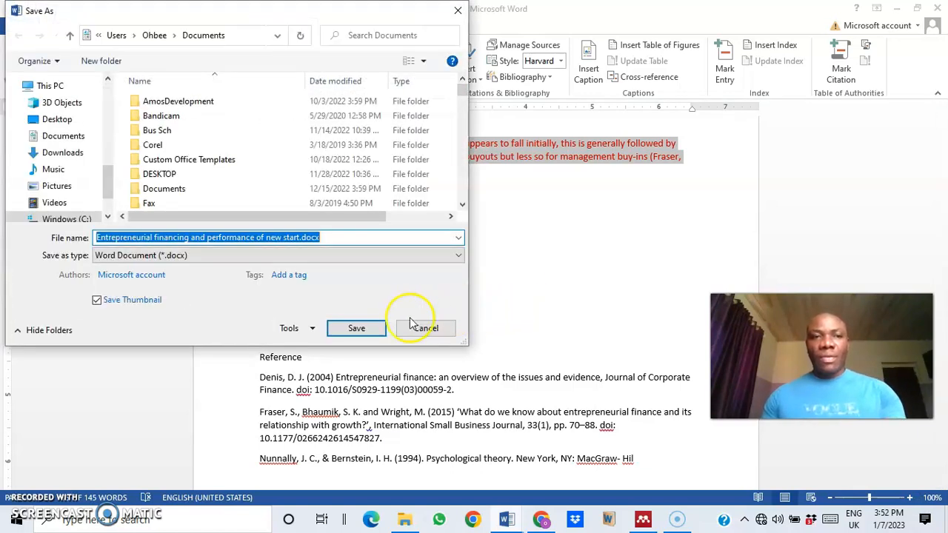
{"action": "left_click", "coordinate": [63, 136]}
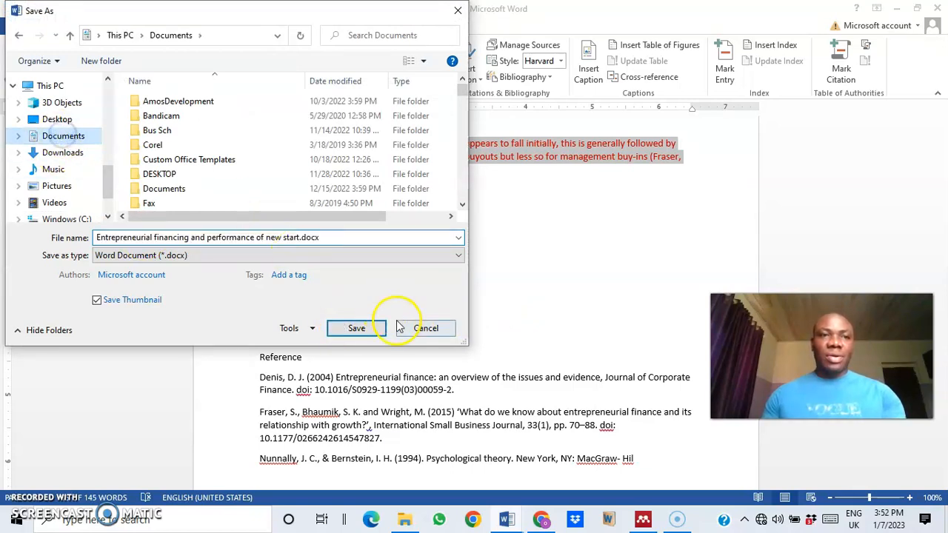
{"action": "left_click", "coordinate": [354, 328]}
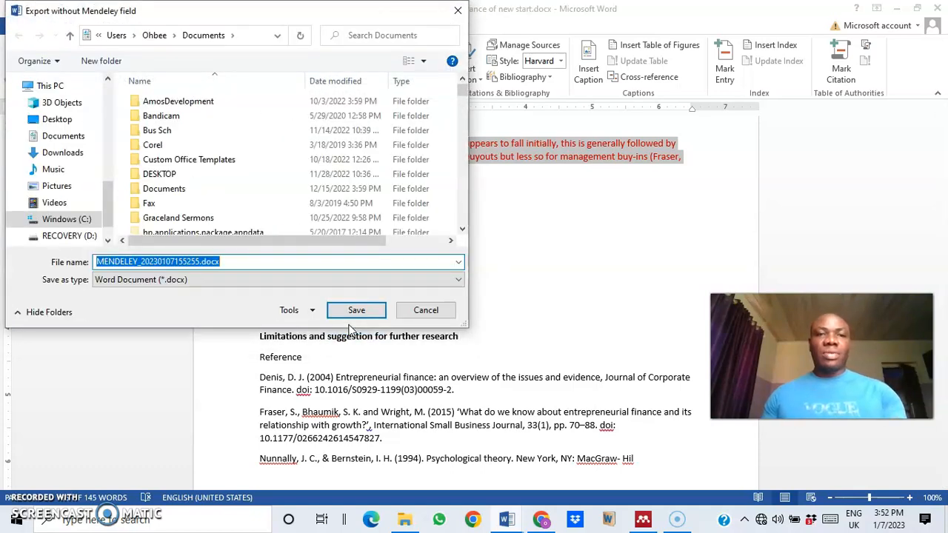
{"action": "left_click", "coordinate": [355, 311]}
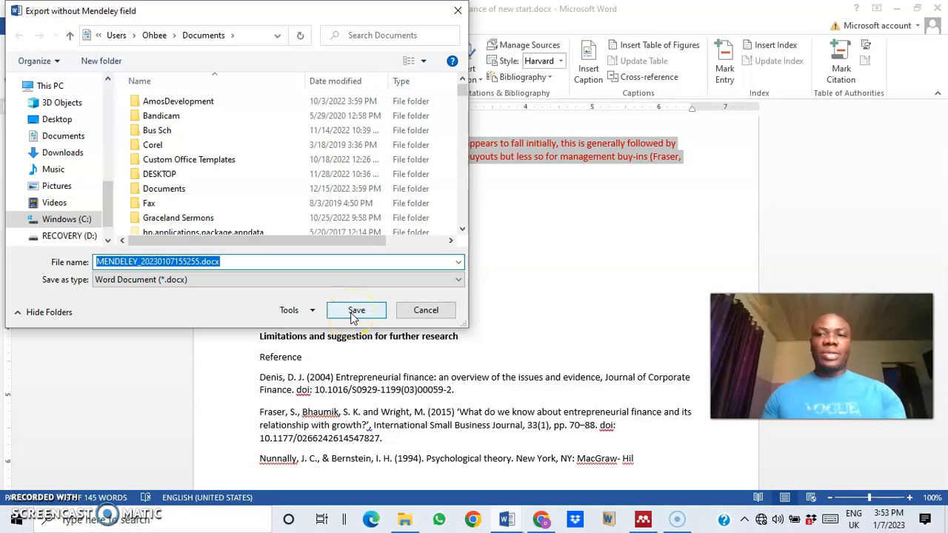